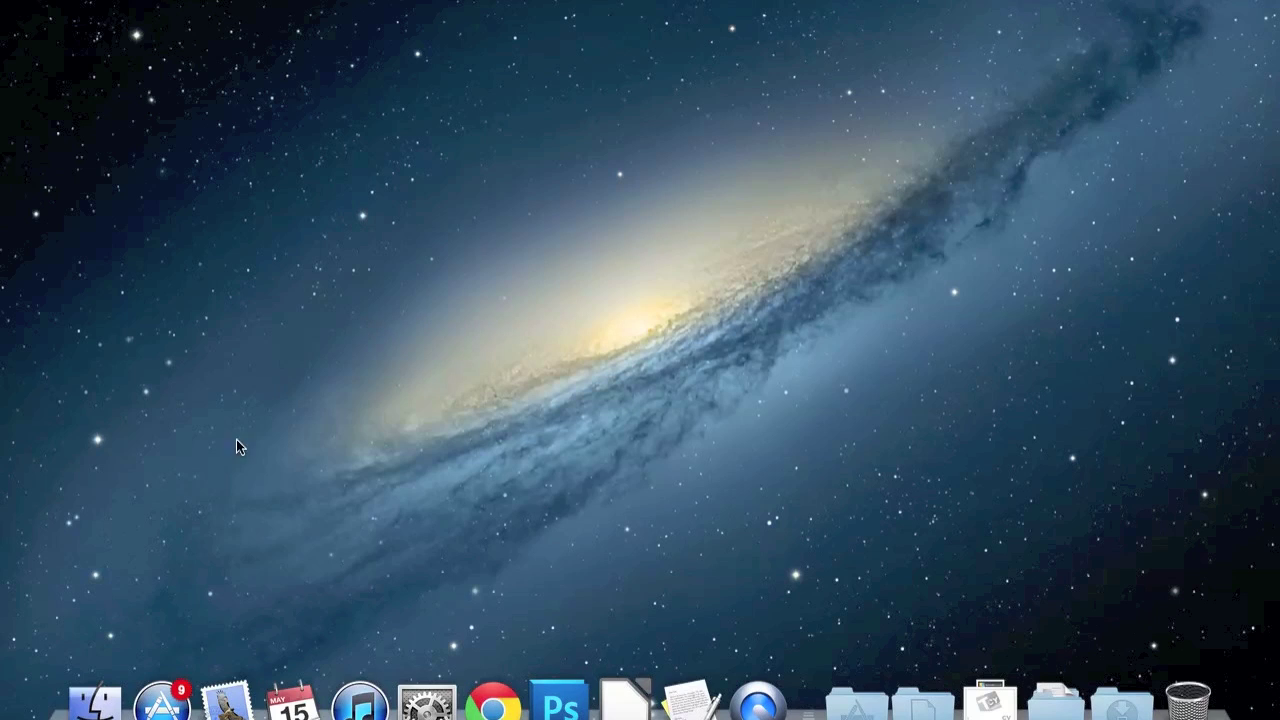
- Open iTunes and enable Tones among the library categories shown in the General preferences
left_click(361, 697)
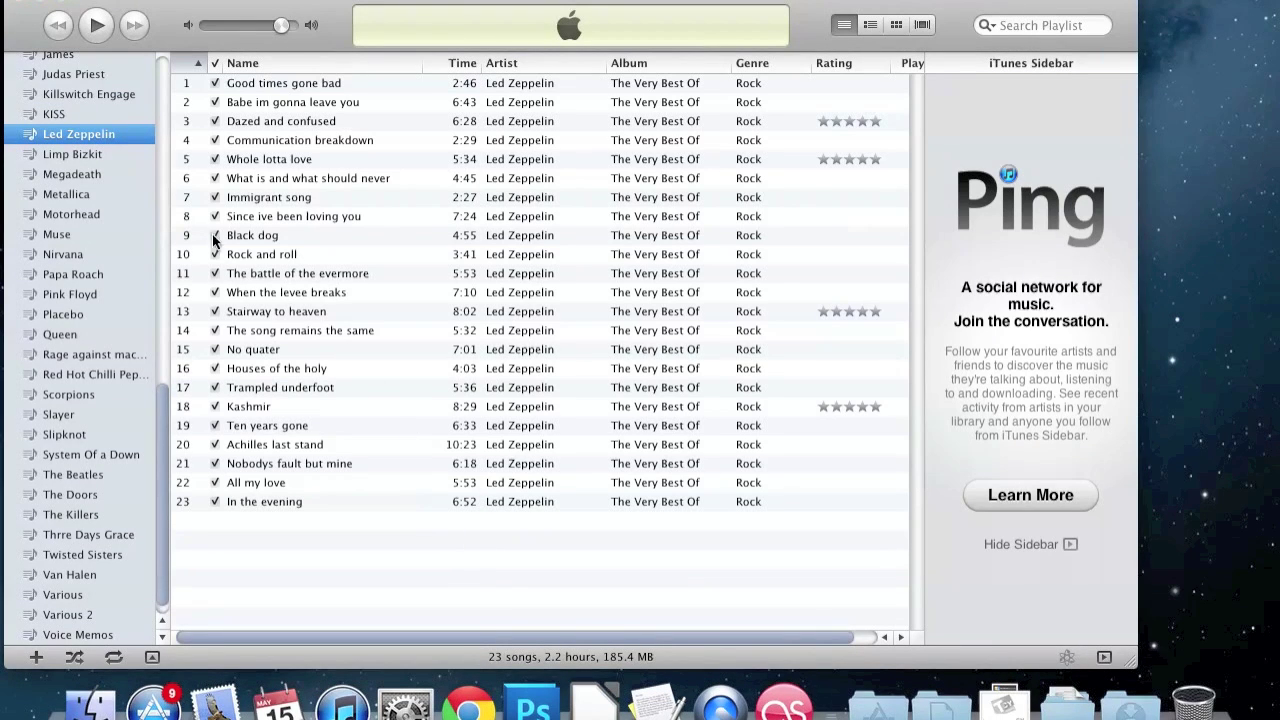
scroll(116, 160, "up", 10)
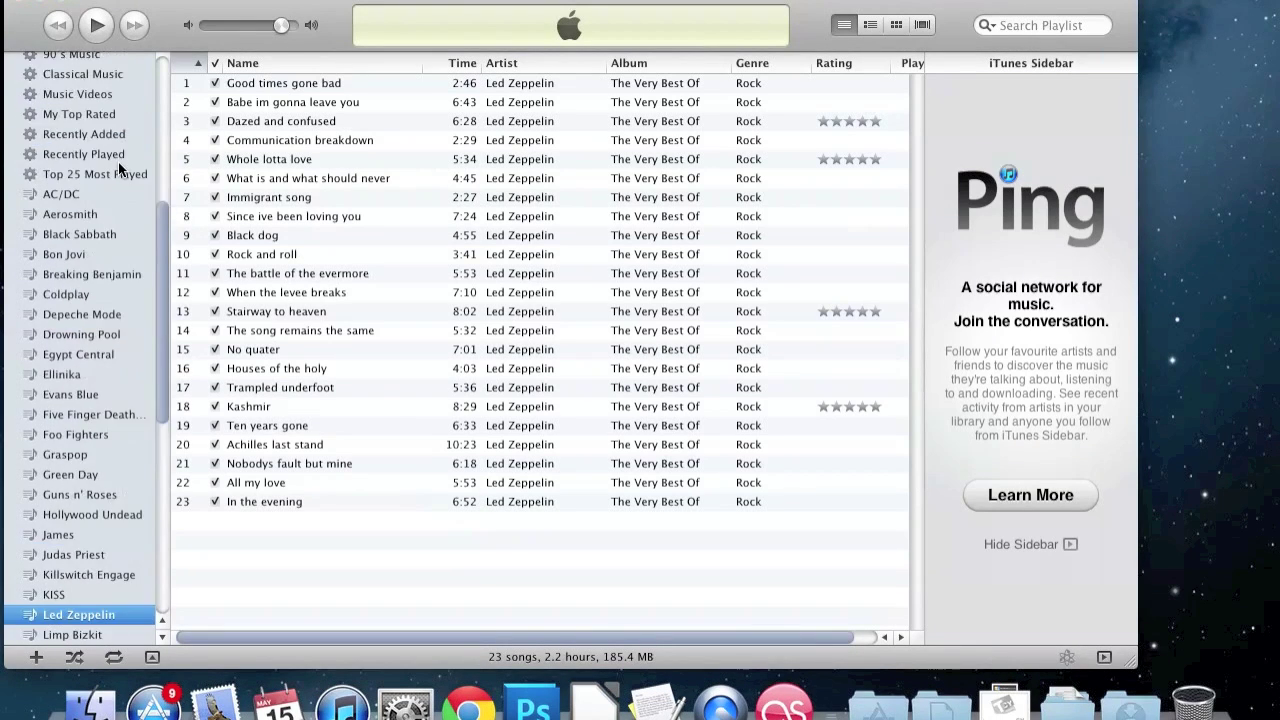
scroll(118, 162, "up", 8)
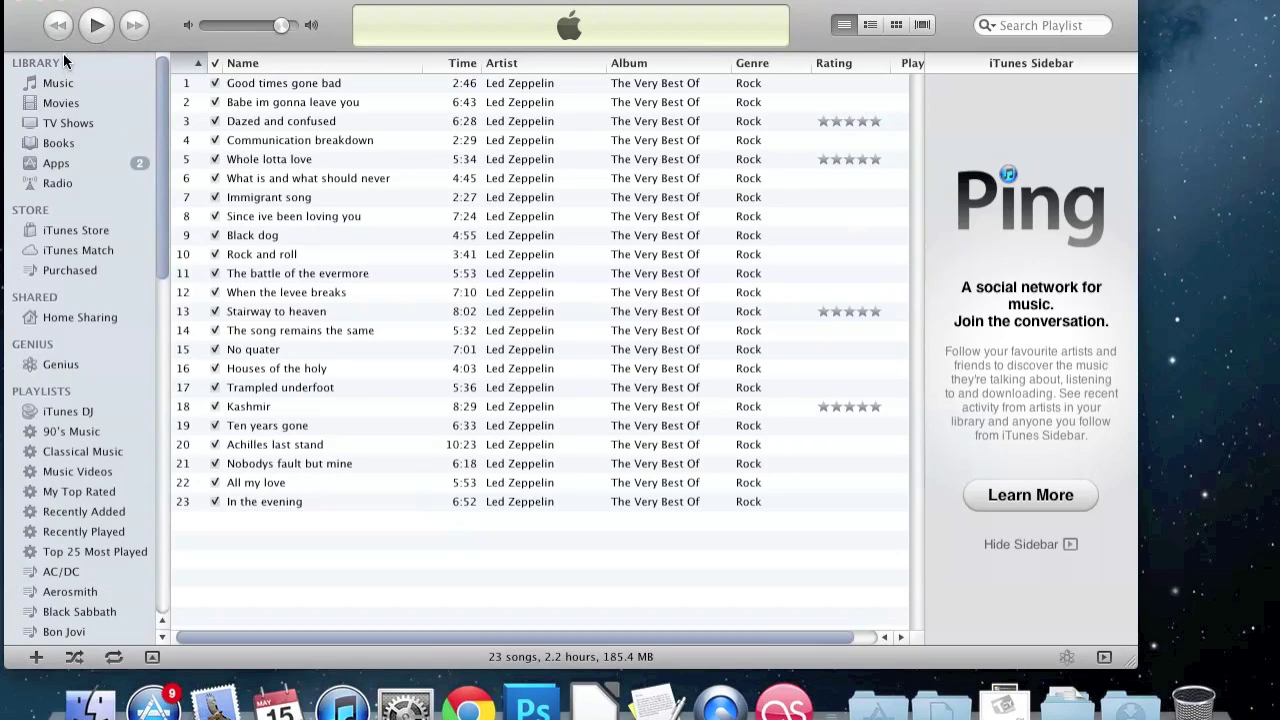
left_click(75, 0)
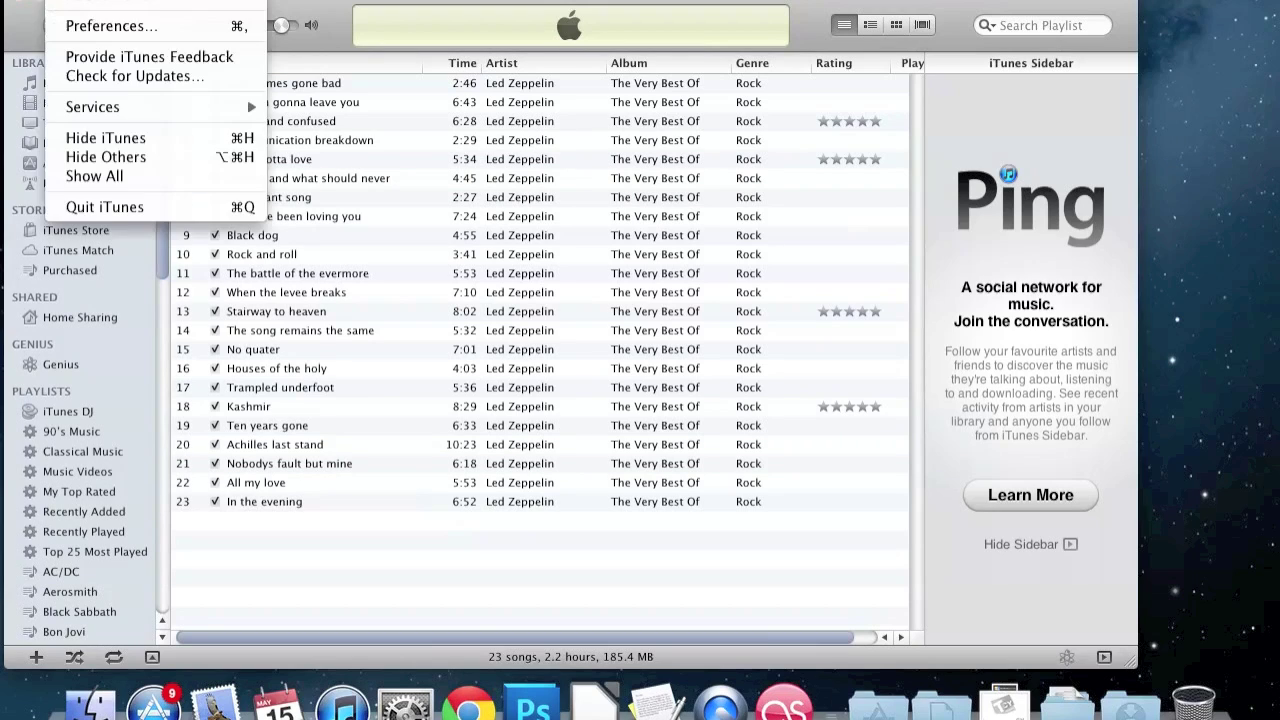
left_click(95, 28)
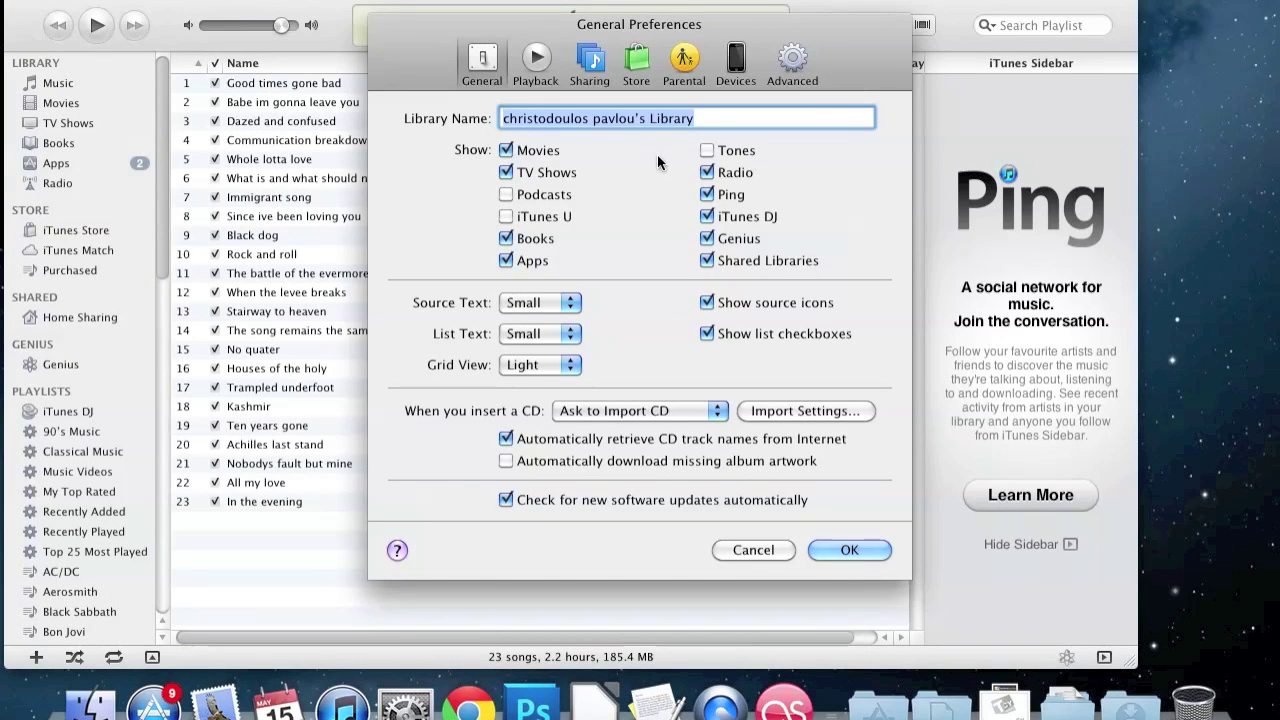
left_click(707, 151)
left_click(849, 550)
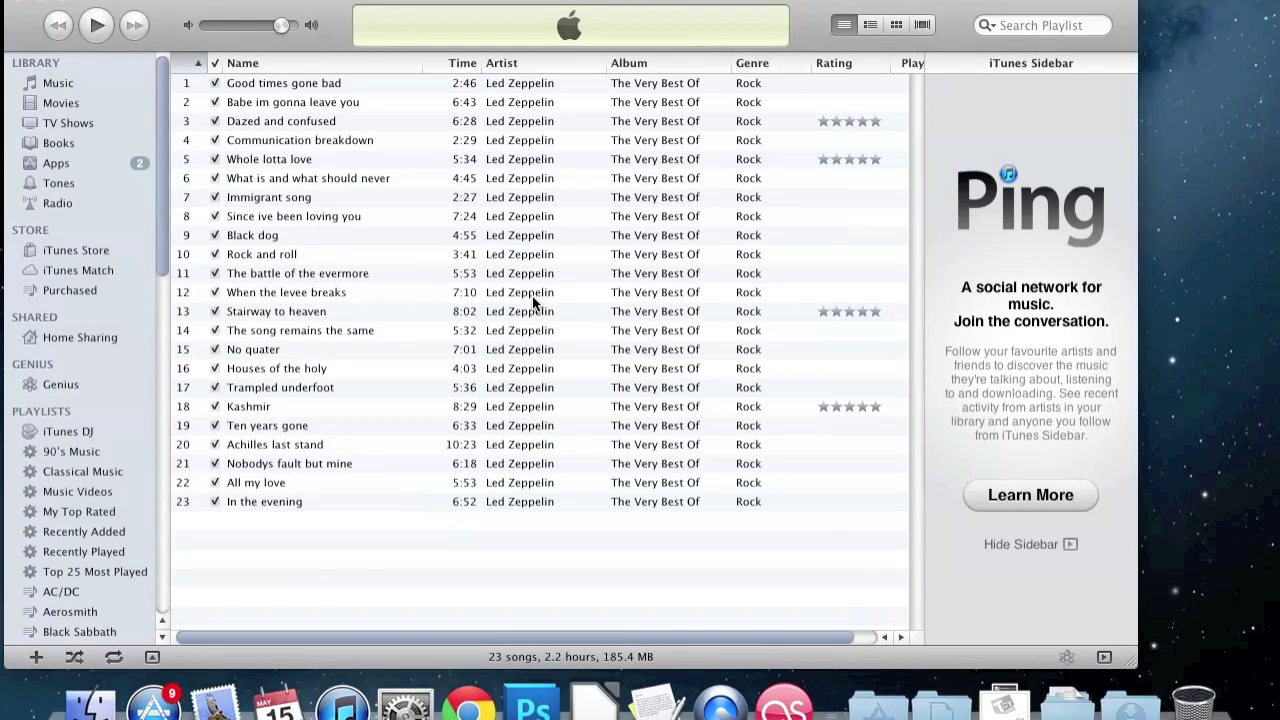
- Open the playback options in the track information of the Led Zeppelin song "Whole lotta love"
left_click(351, 162)
right_click(352, 158)
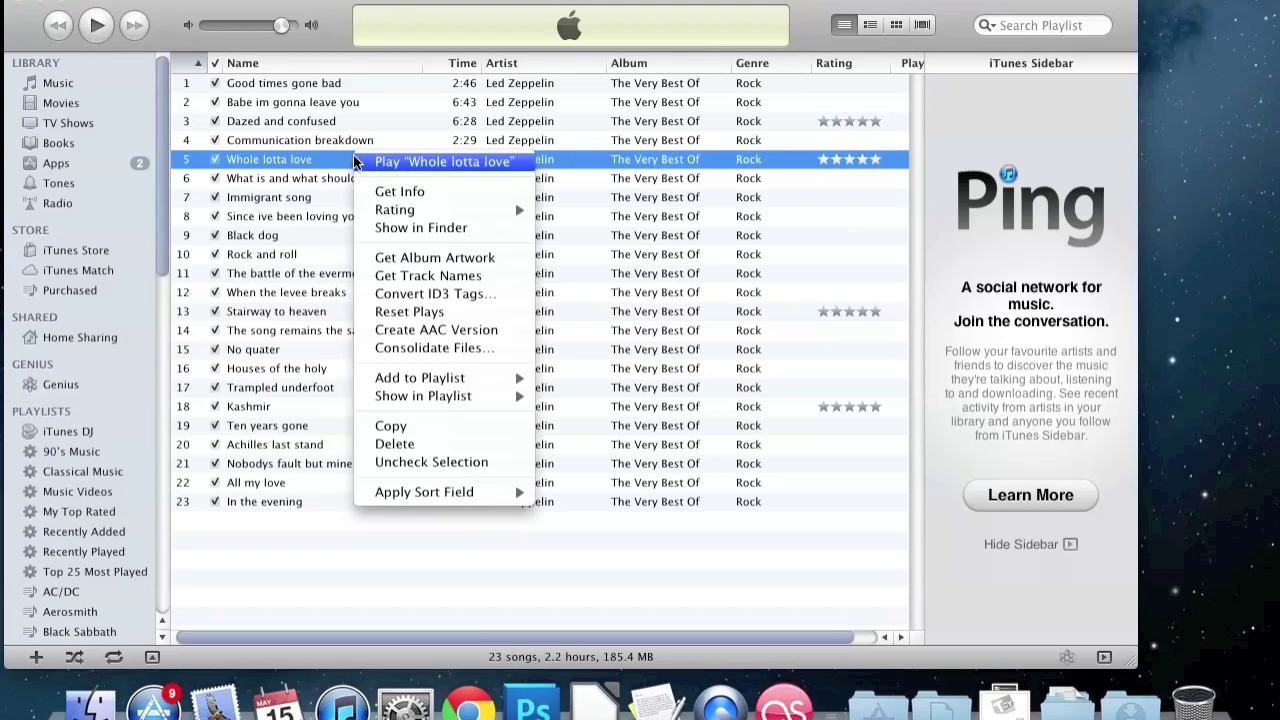
left_click(408, 193)
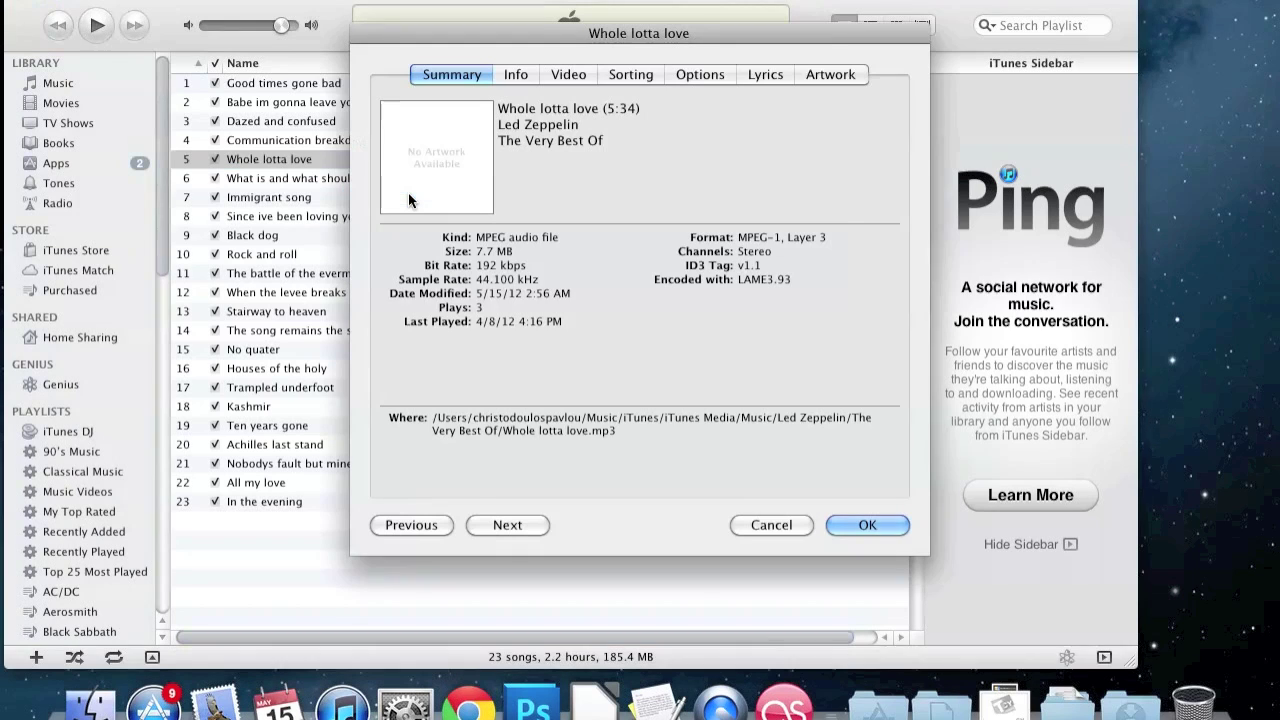
left_click(700, 75)
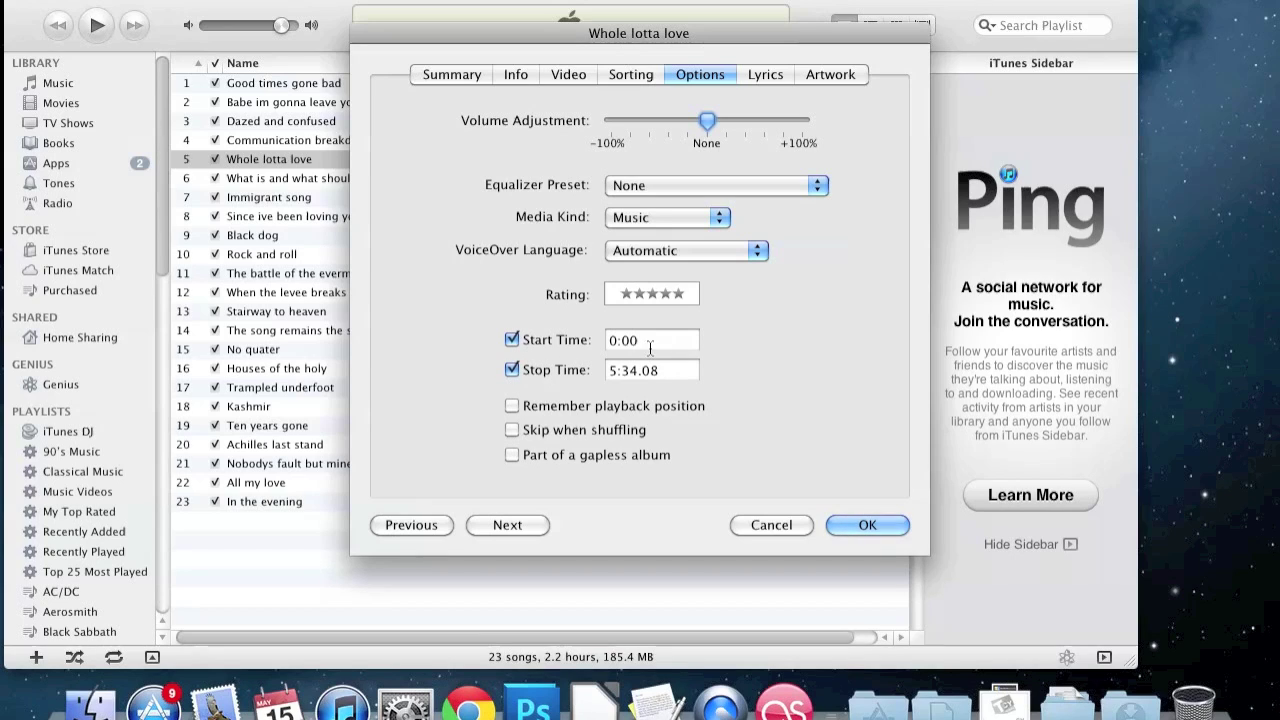
- Replace the song's stop time with the copied 0:00 start time, then edit it to 0:40 and apply
double_click(622, 340)
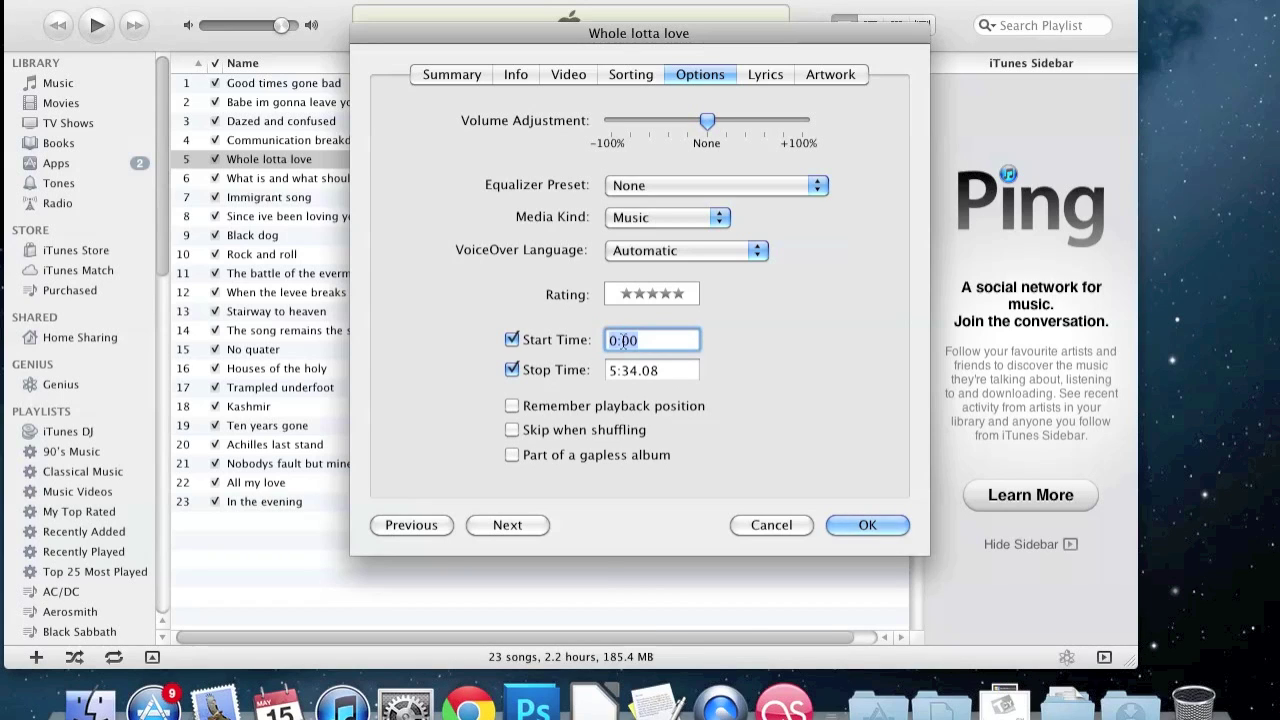
right_click(624, 340)
left_click(692, 457)
double_click(651, 369)
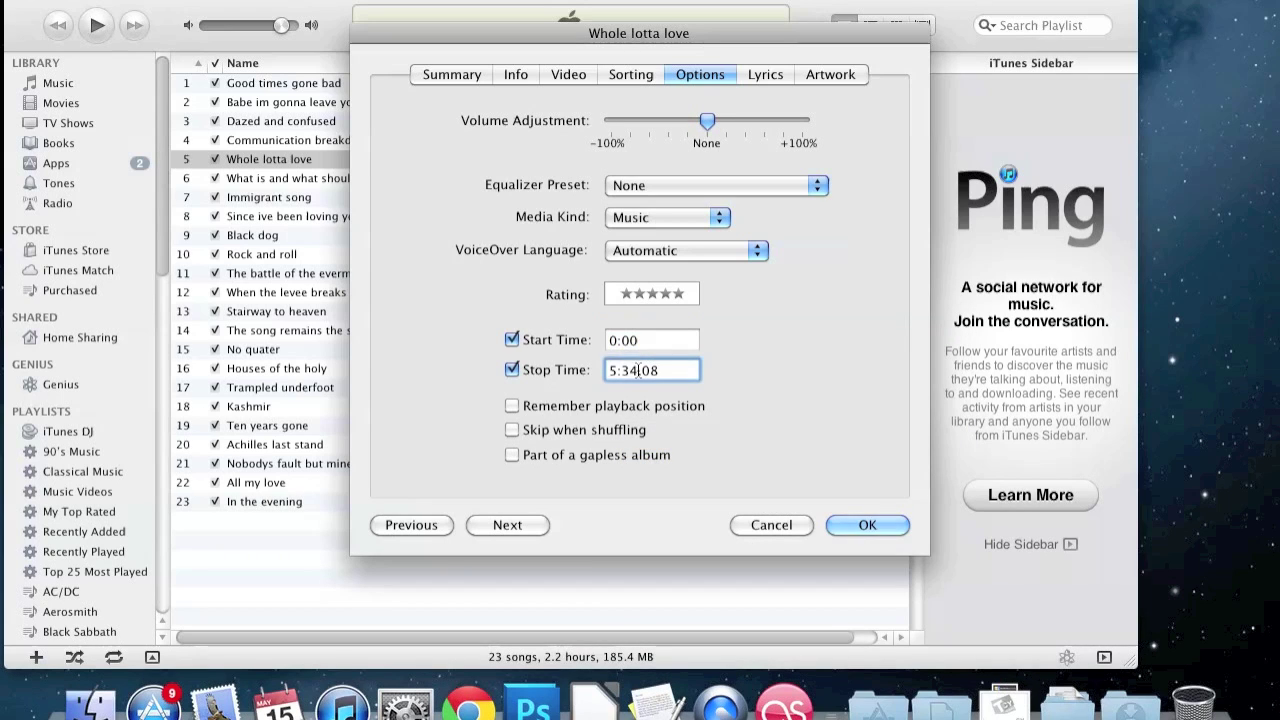
right_click(653, 368)
left_click(715, 472)
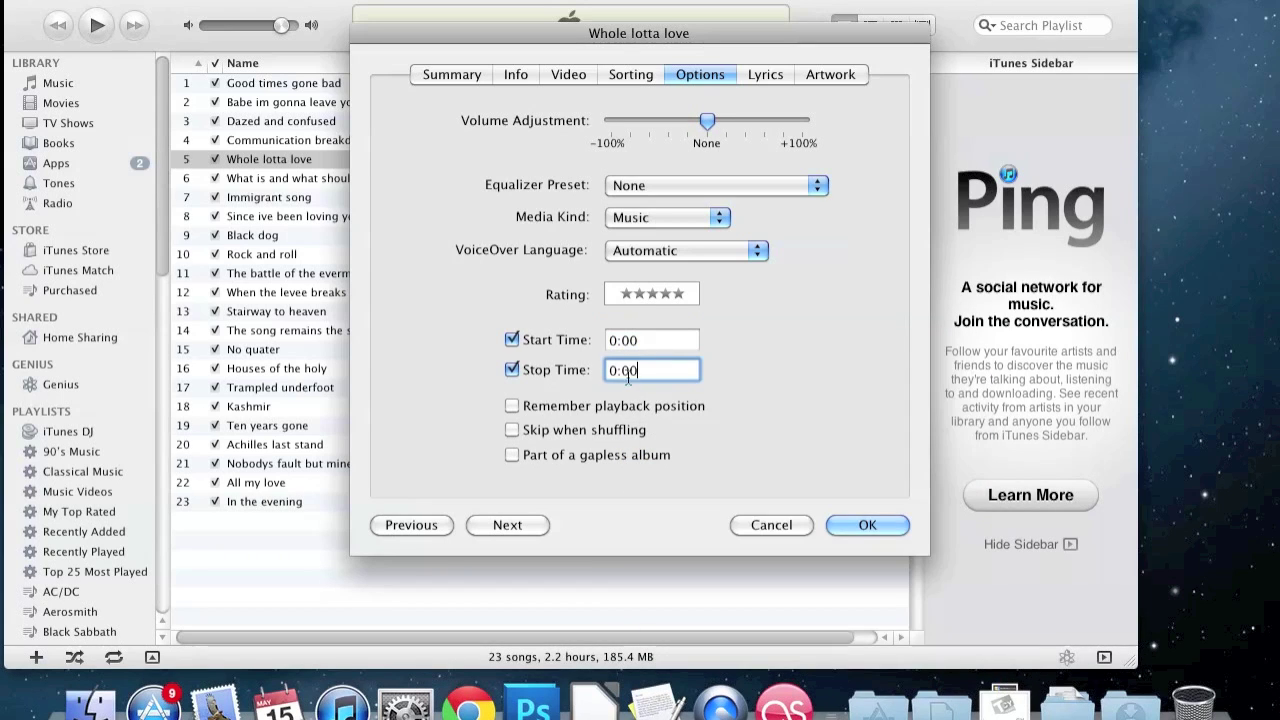
left_click(631, 370)
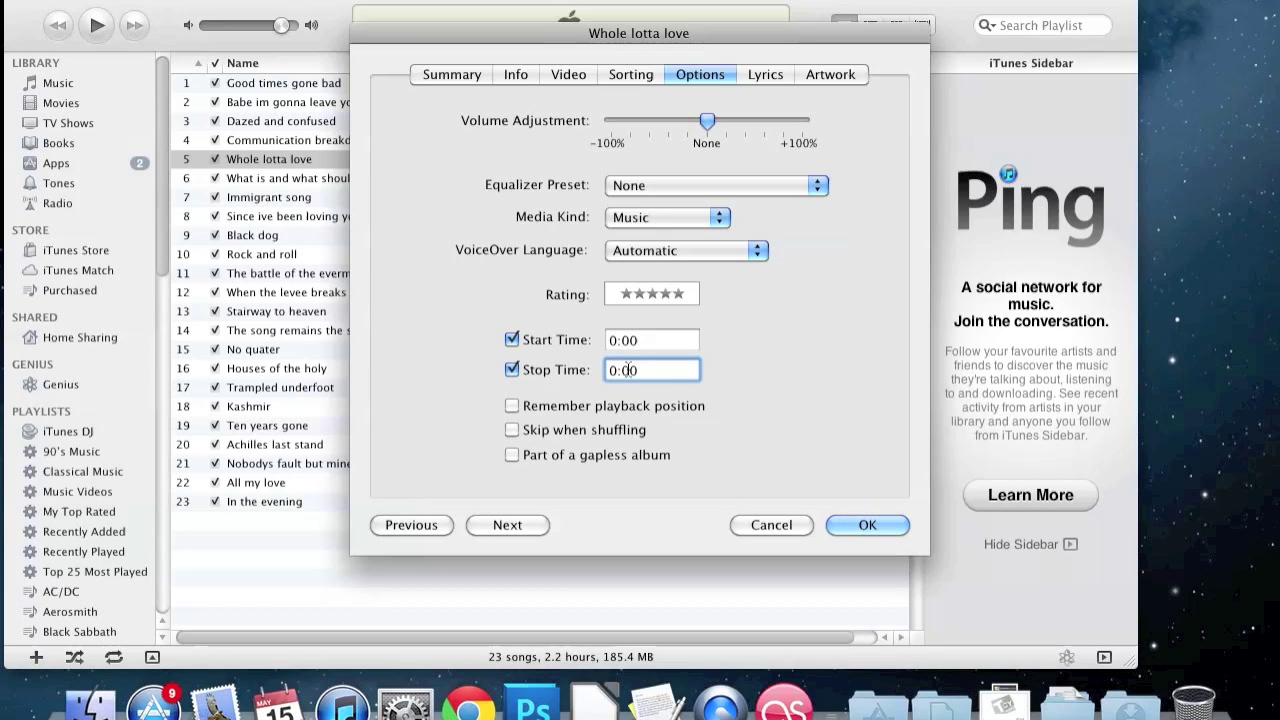
key("BackSpace")
type("4")
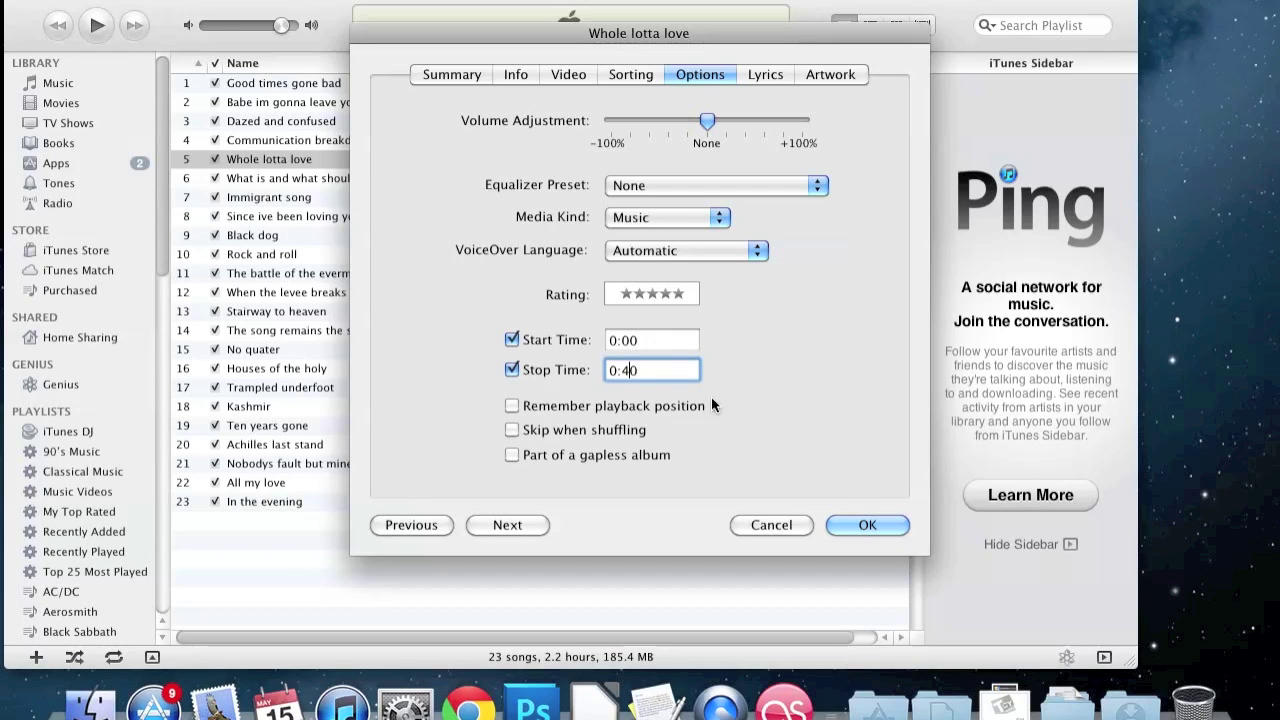
left_click(857, 524)
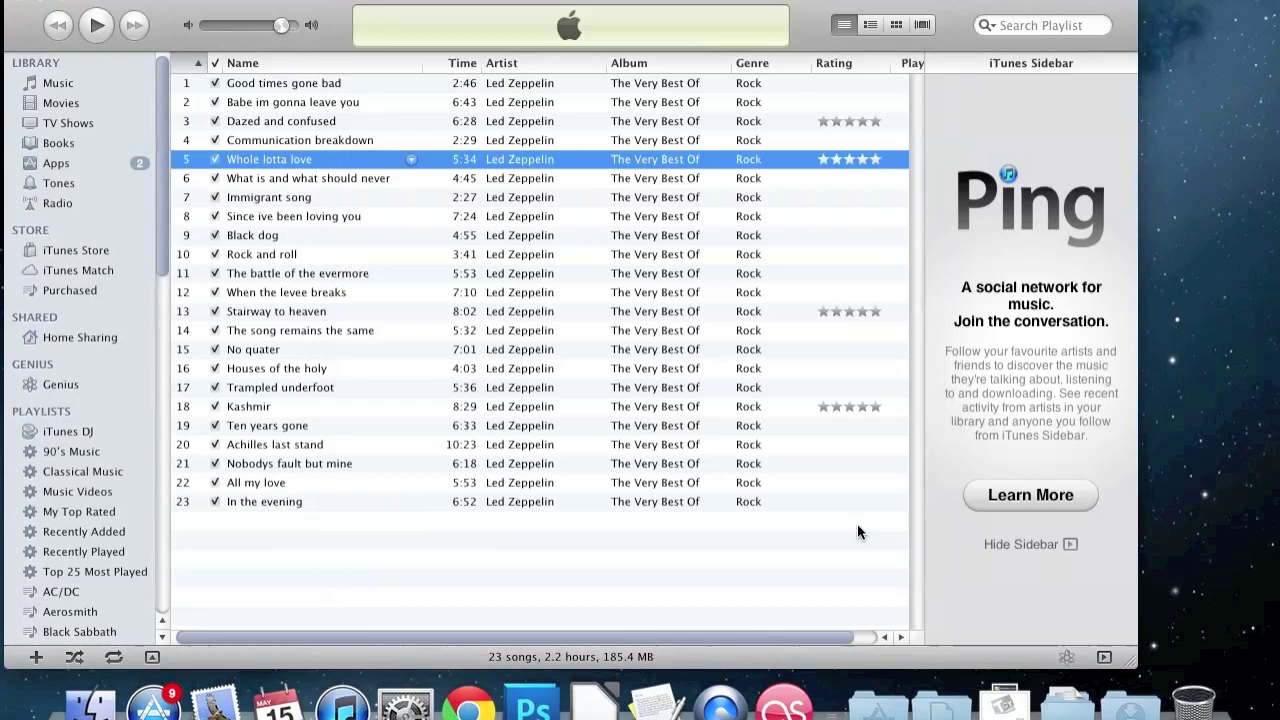
- Create an AAC version of the shortened "Whole lotta love"
right_click(469, 160)
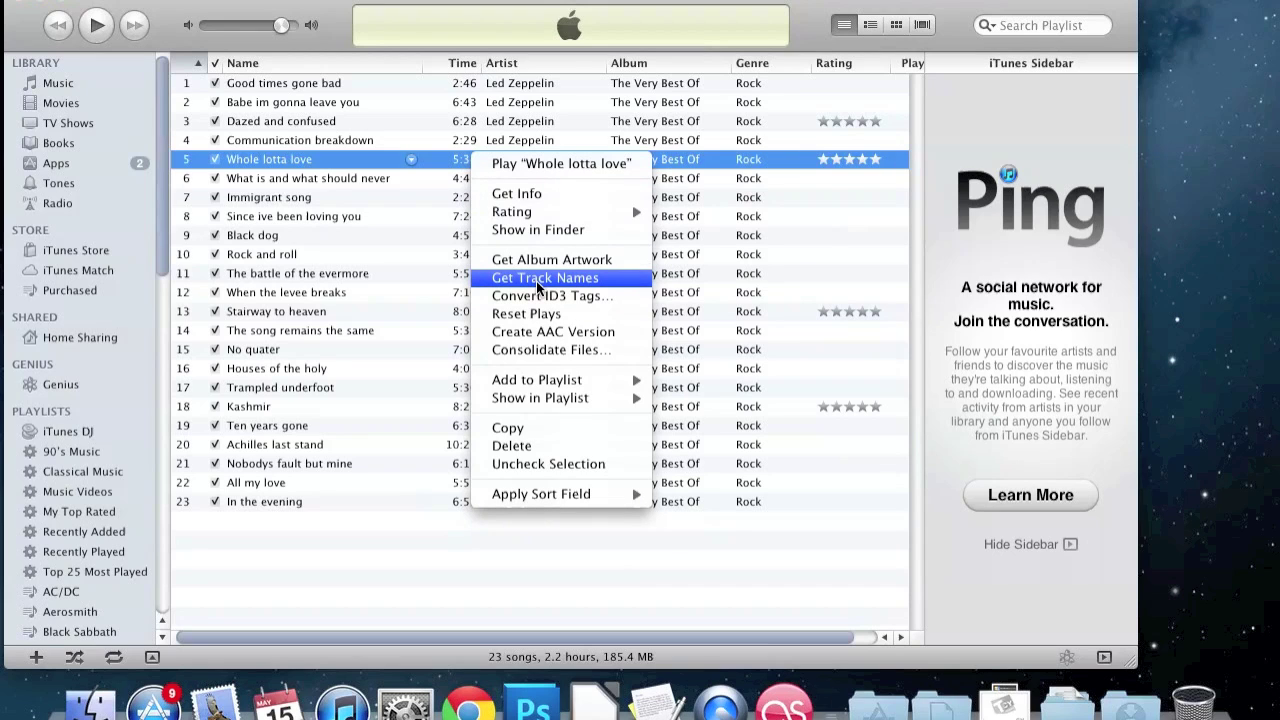
left_click(623, 334)
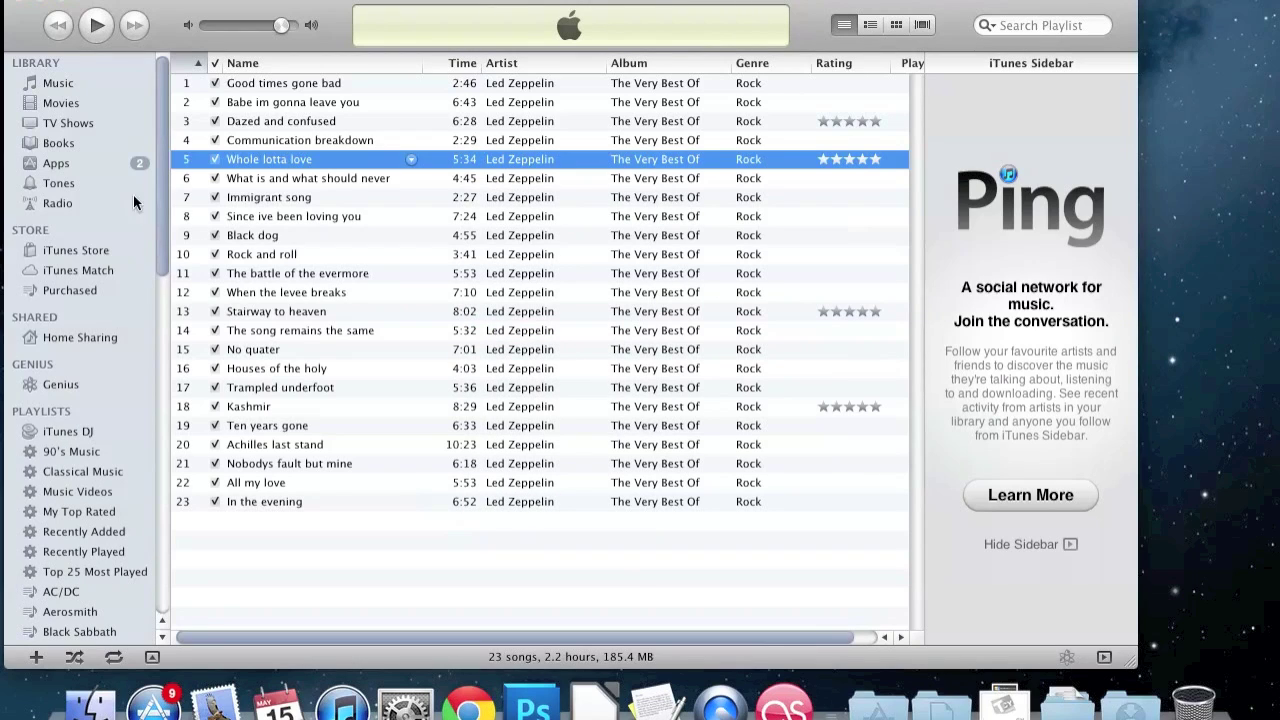
- Search the Music library for "whol" and copy the 0:40 AAC version of "Whole lotta love" to the desktop
left_click(55, 88)
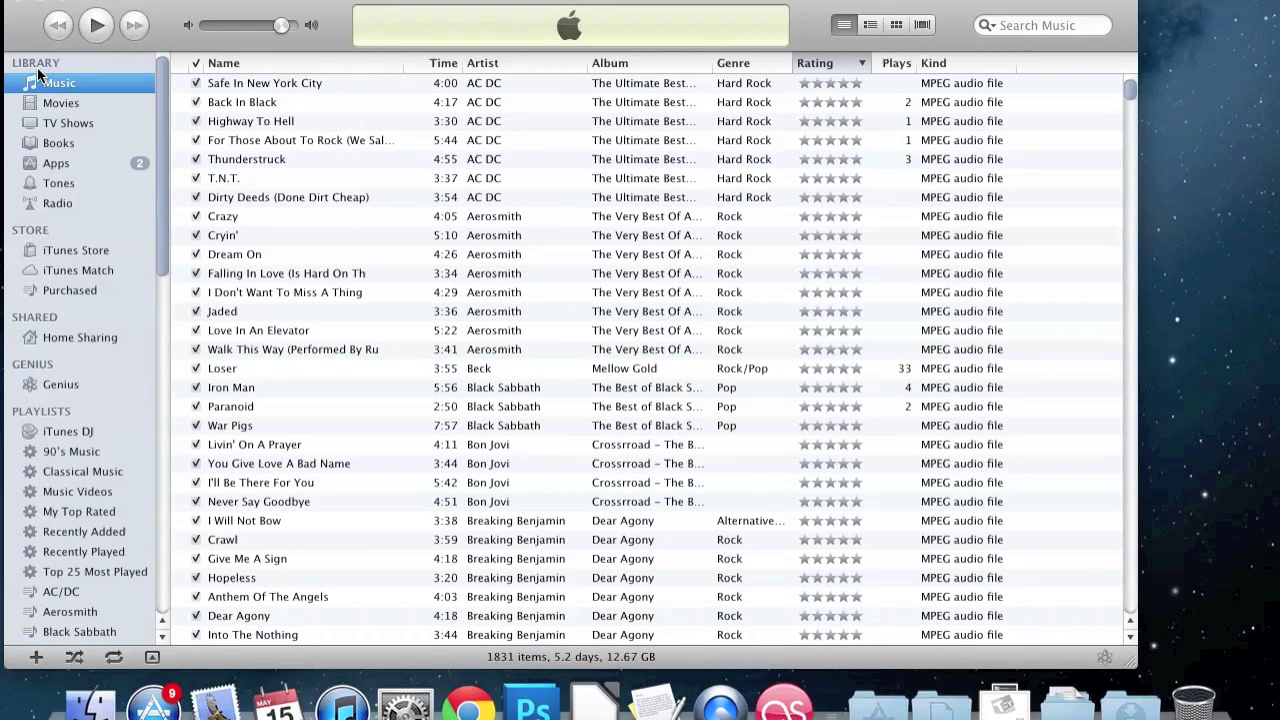
left_click(1064, 24)
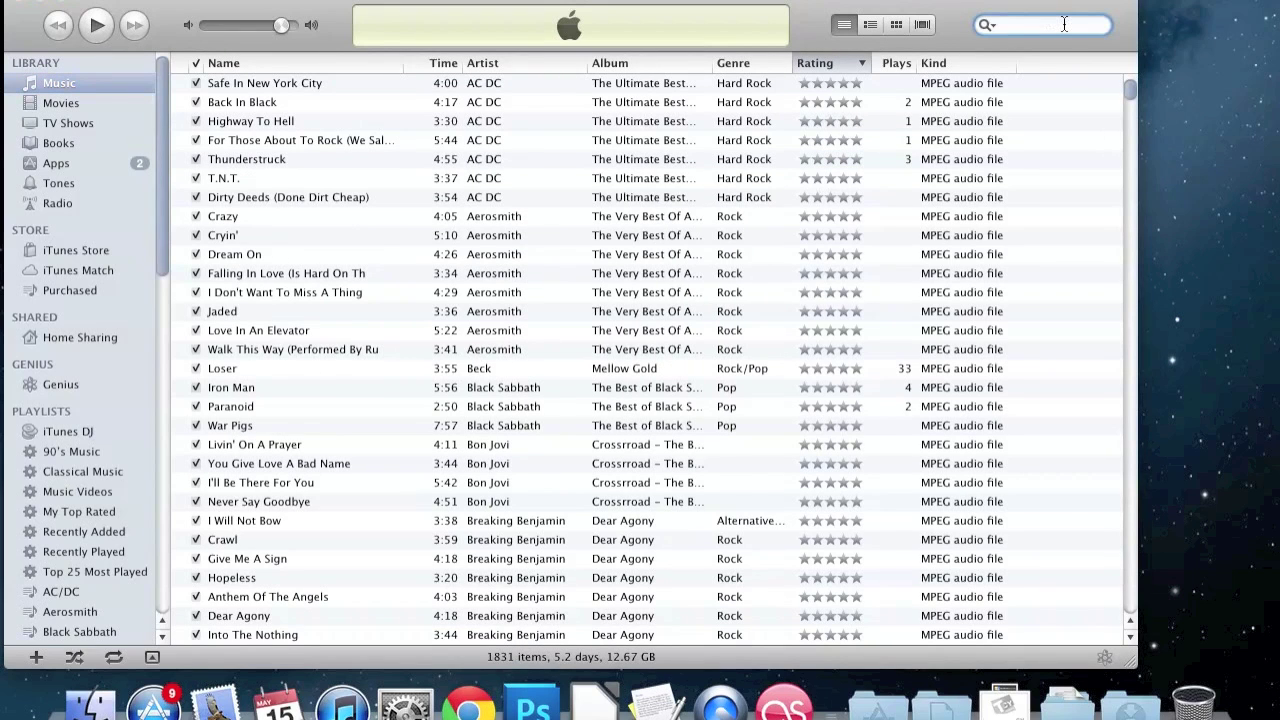
type("who")
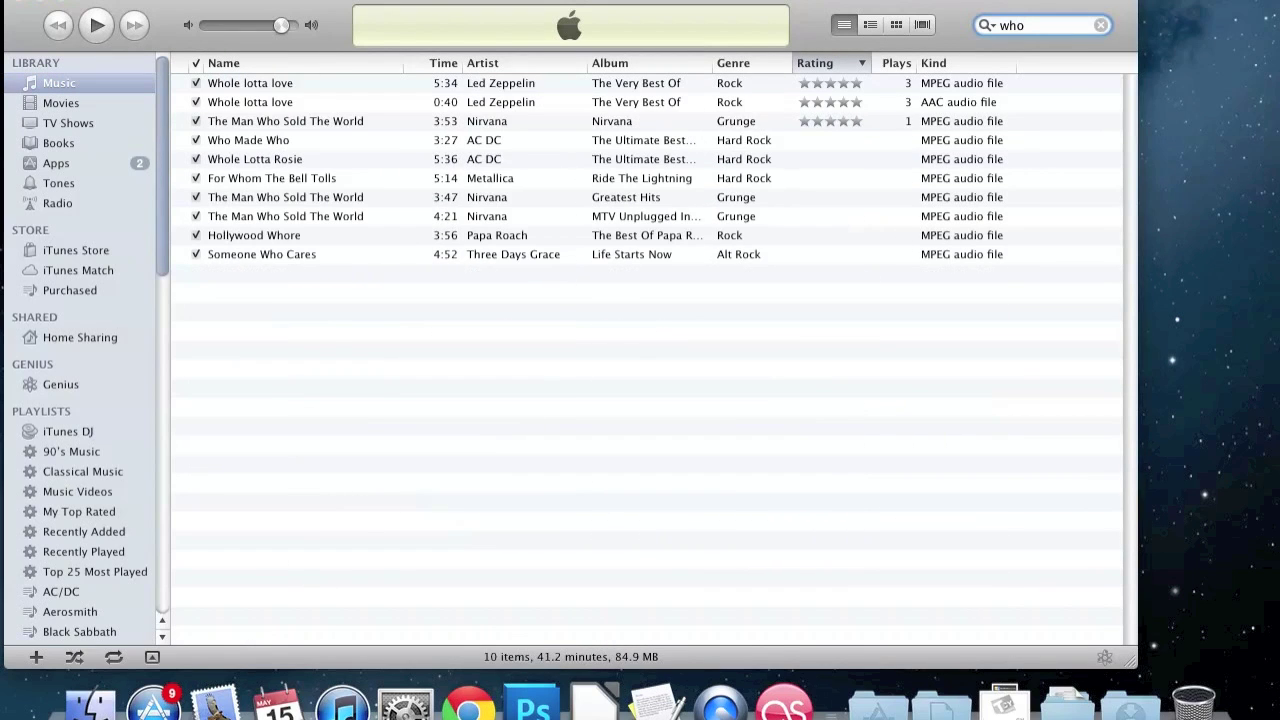
type("l")
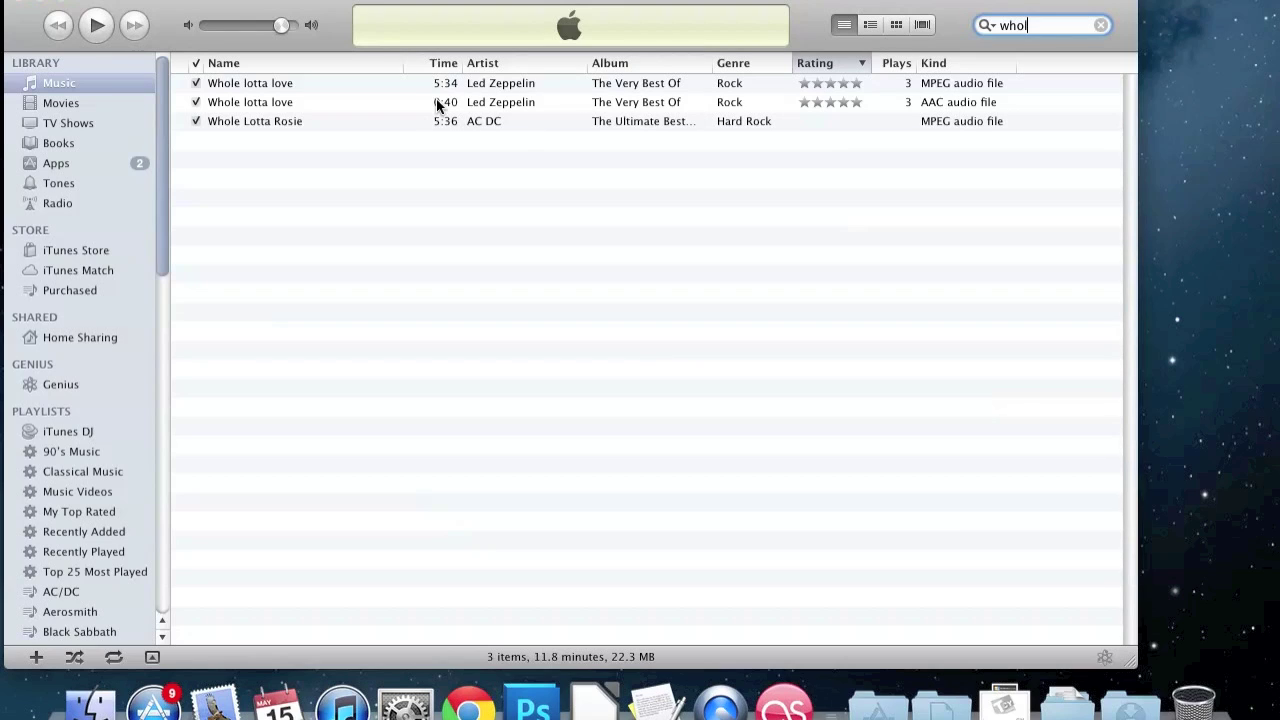
left_click(554, 104)
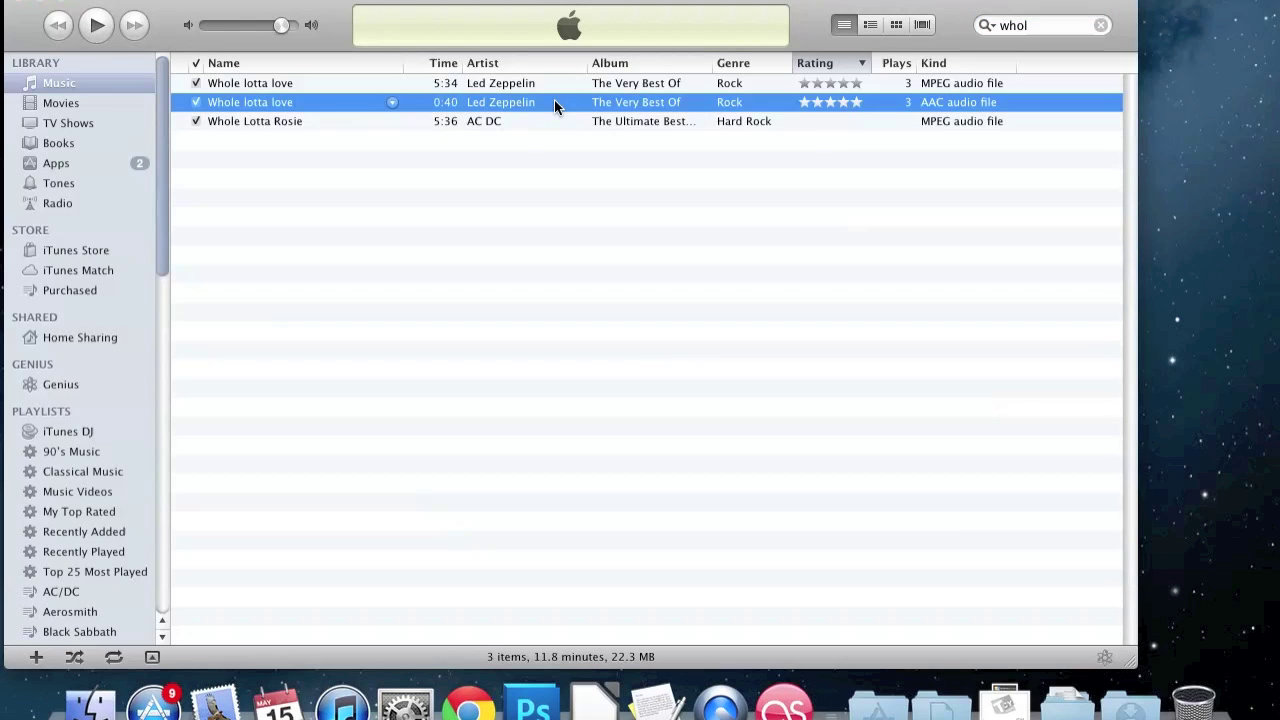
left_click_drag(461, 103, 1225, 174)
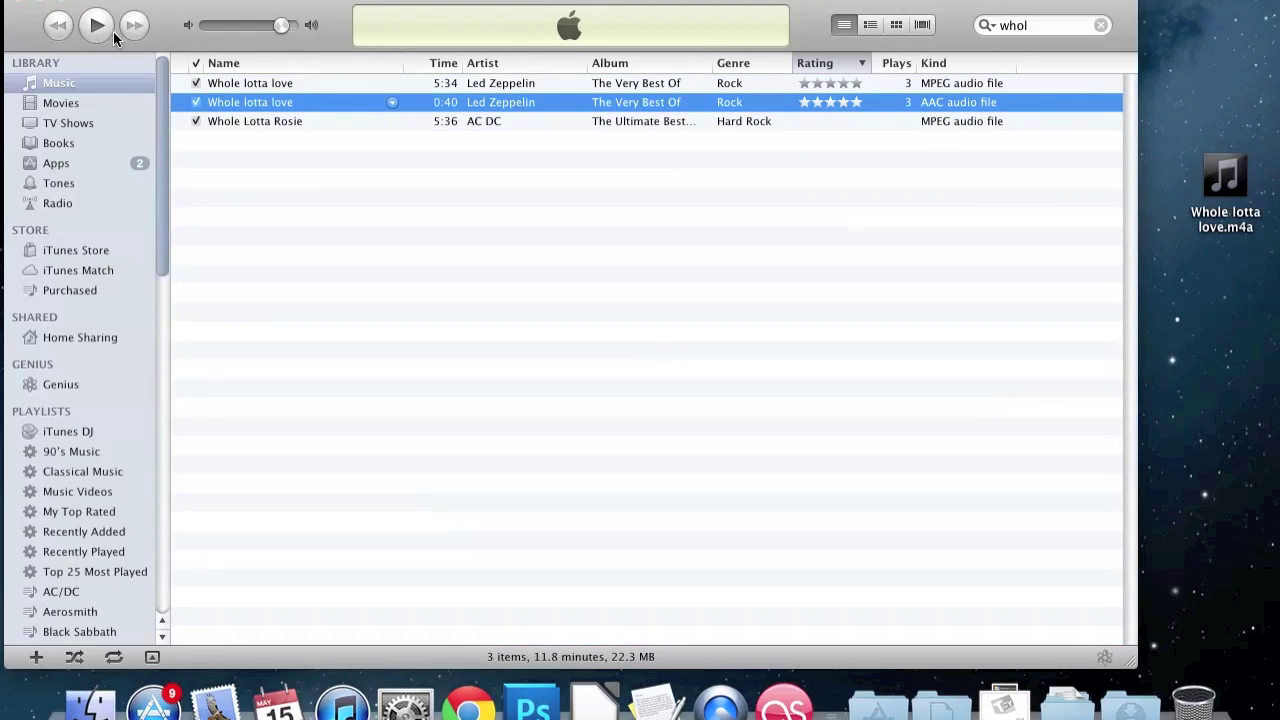
- Delete the 0:40 AAC version of "Whole lotta love" from the library and move its file to the Trash
right_click(314, 101)
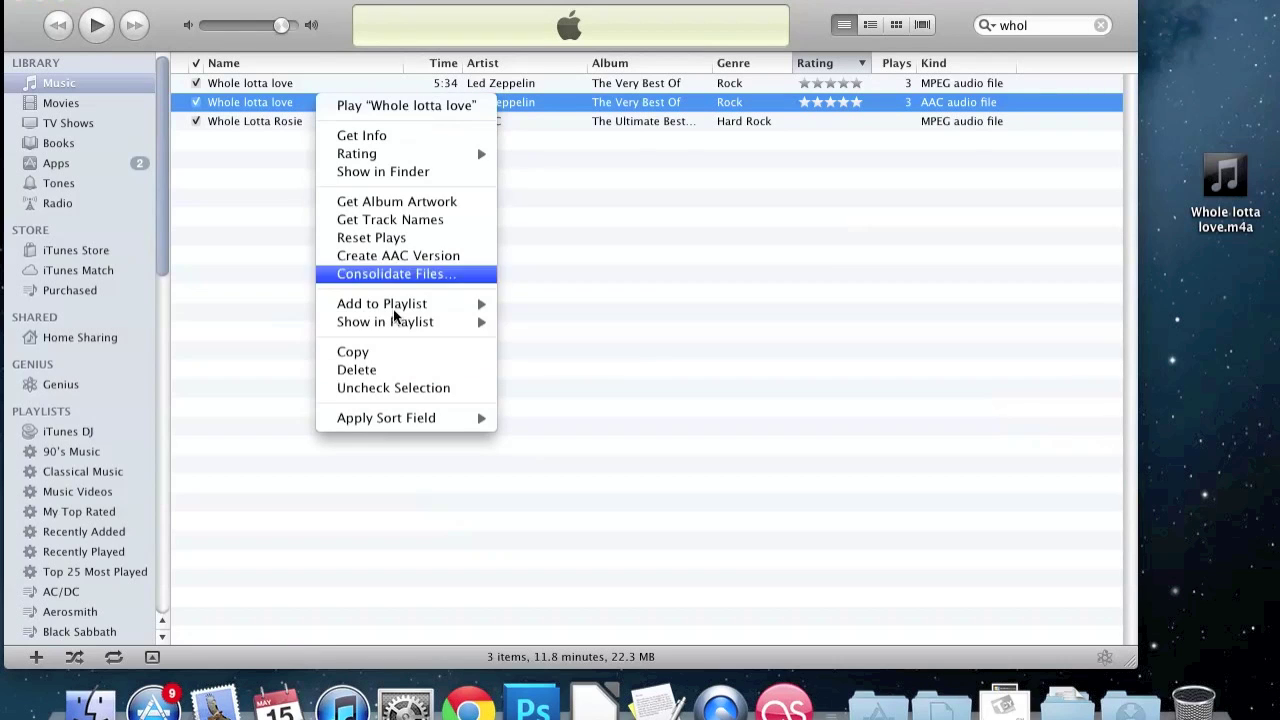
left_click(398, 366)
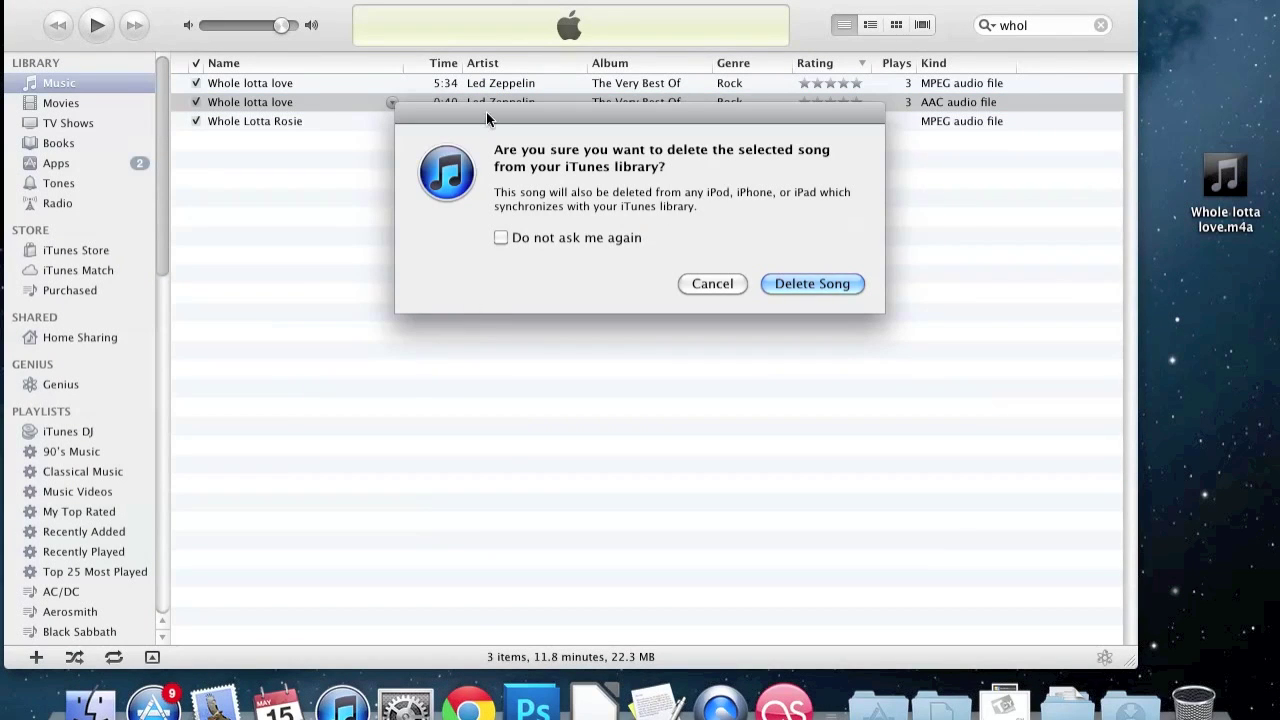
left_click_drag(533, 119, 403, 191)
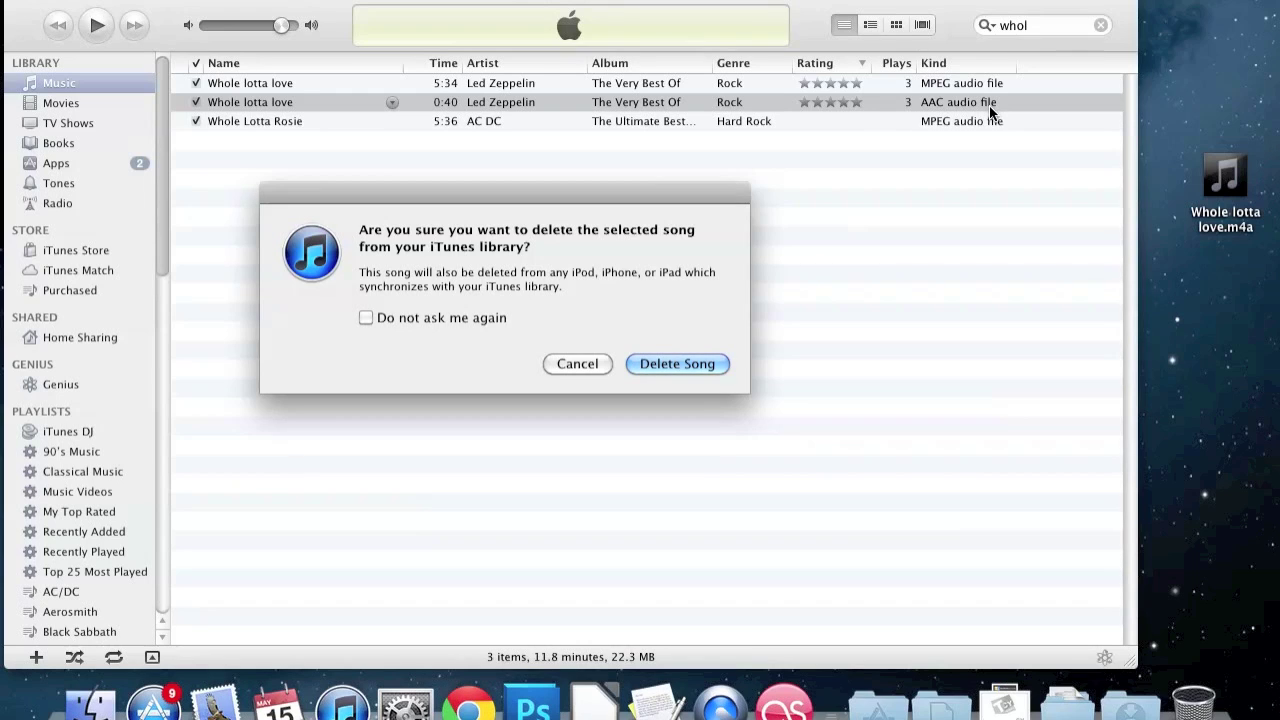
left_click(681, 362)
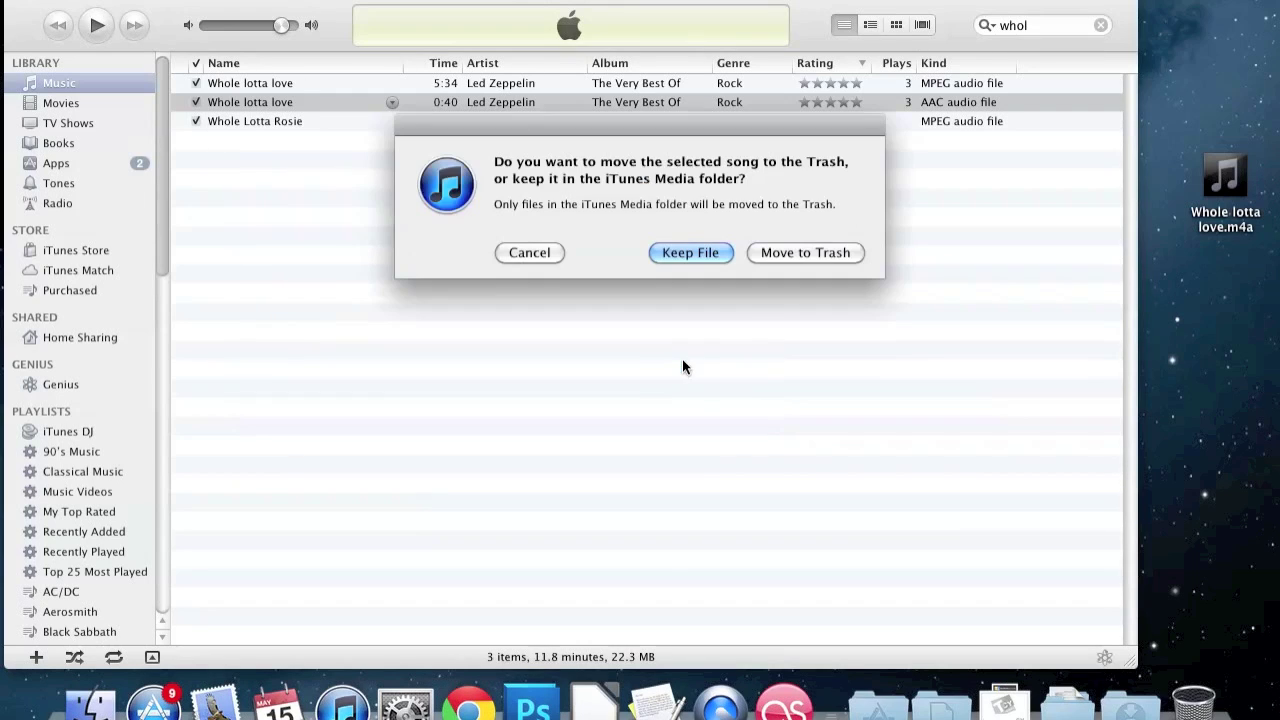
left_click(813, 253)
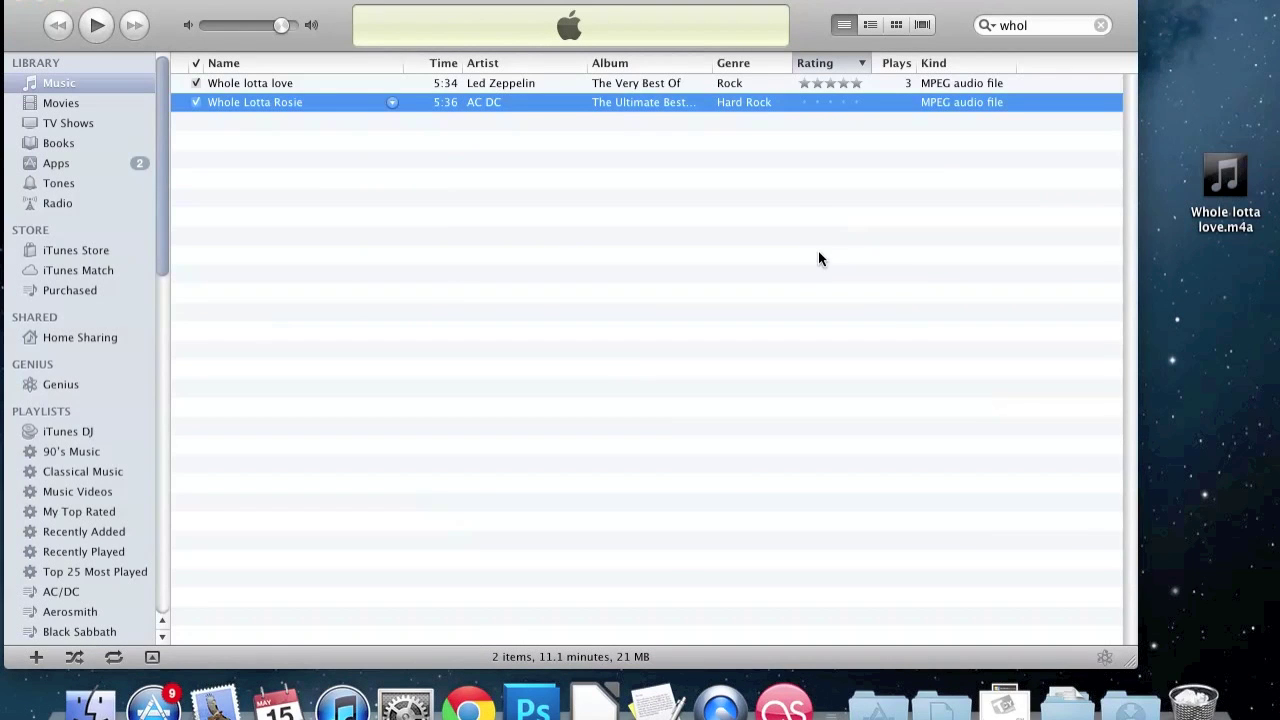
- Rename the desktop file to "Whole lotta love.m4r", accepting the extension change from .m4a to .m4r
left_click_drag(1238, 180, 1213, 134)
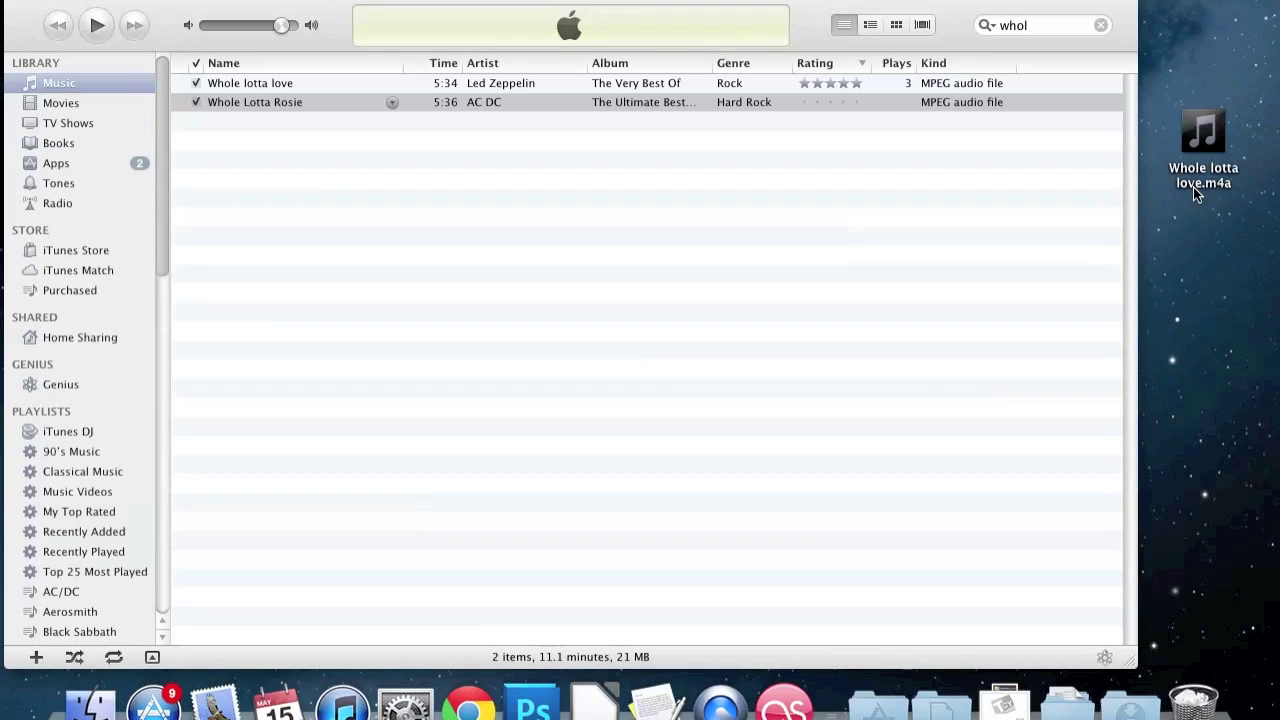
right_click(1194, 143)
left_click(1217, 177)
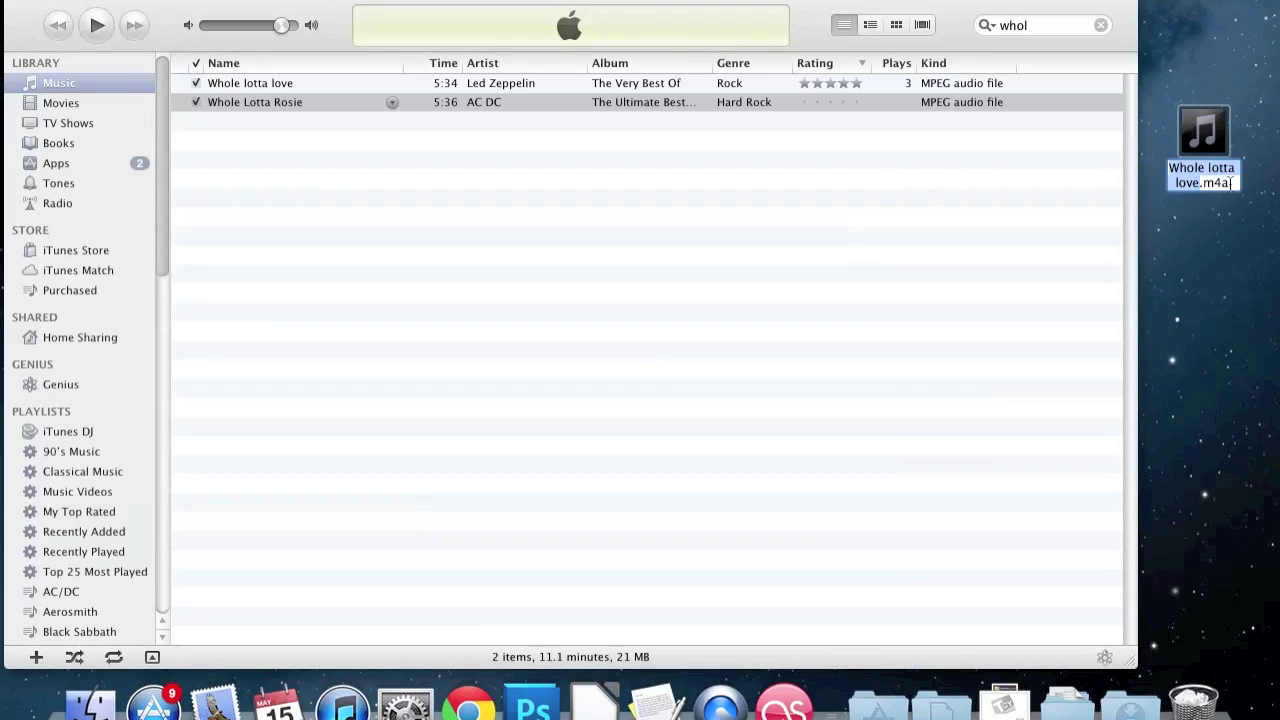
left_click(1228, 184)
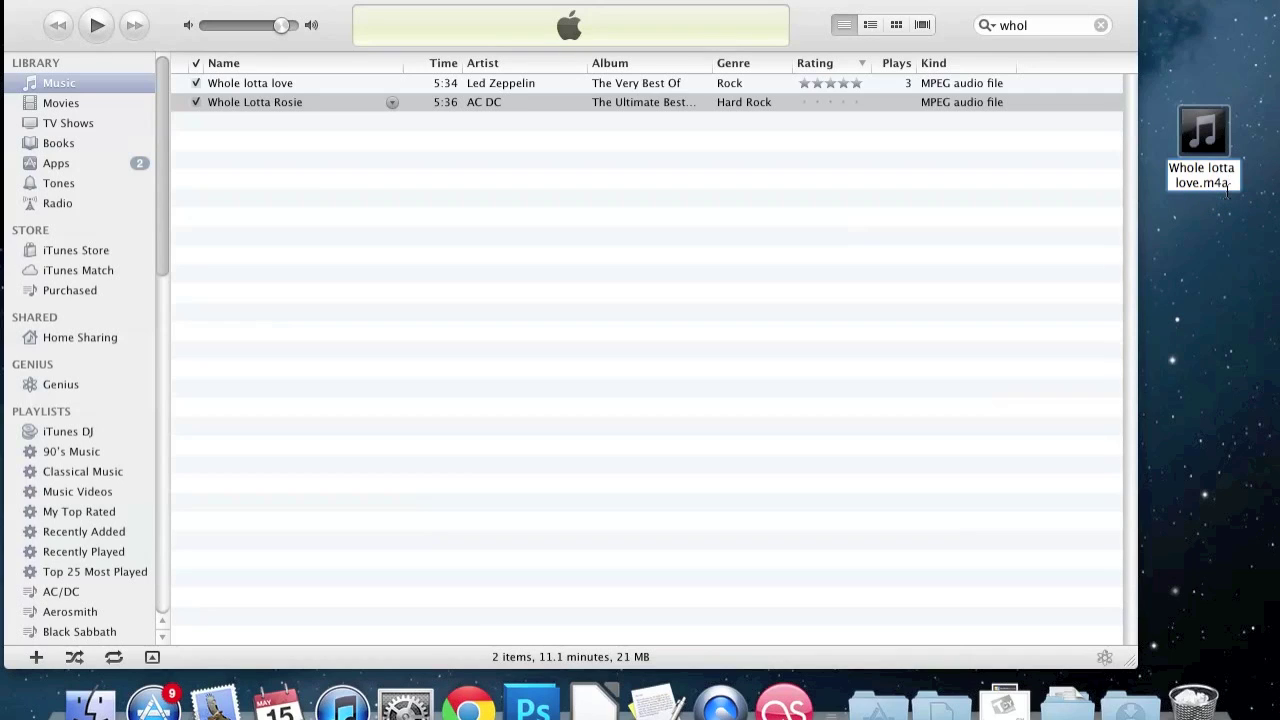
key("BackSpace")
type("r")
key("Return")
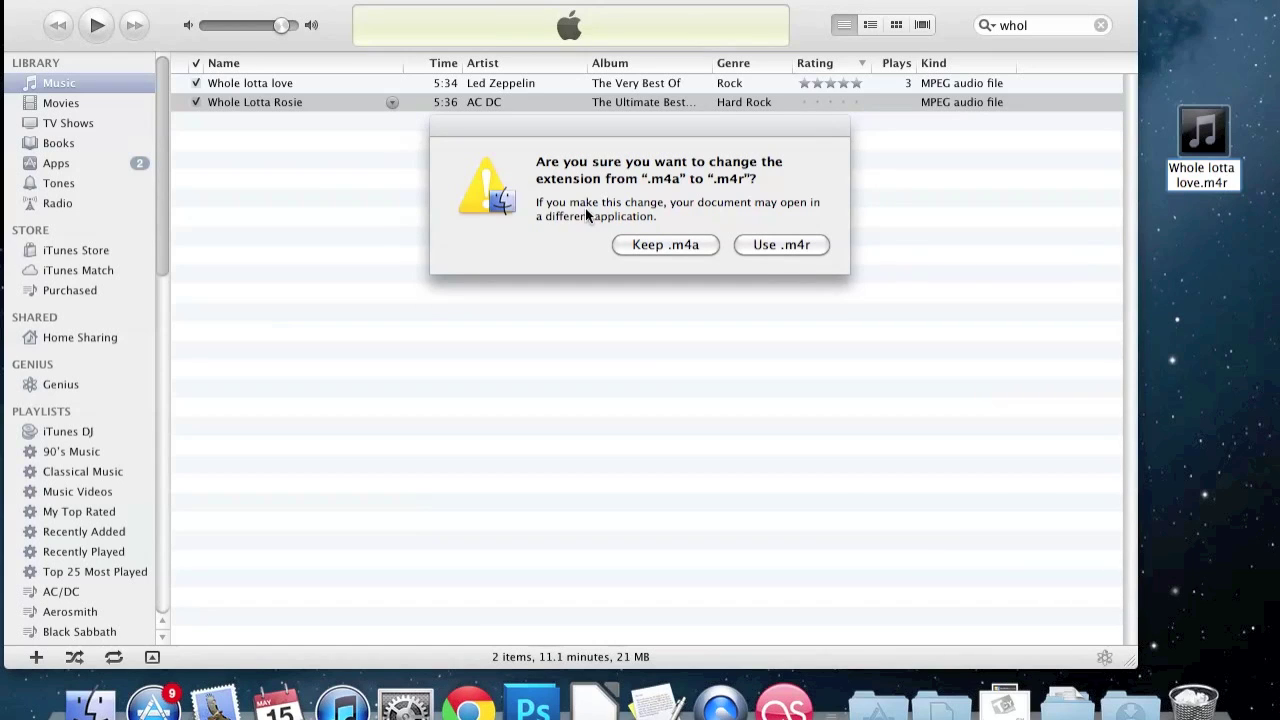
left_click(783, 246)
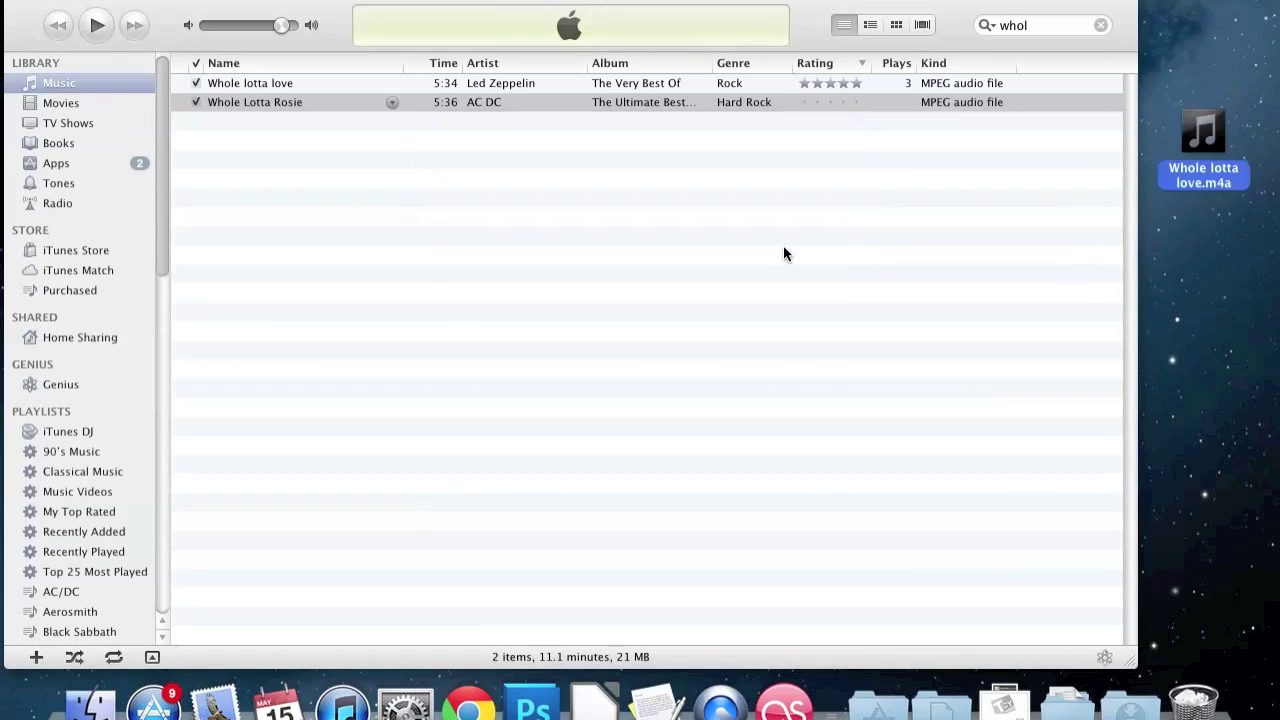
- Import "Whole lotta love.m4r" from the desktop into the iTunes library and show the Tones list
left_click(1207, 146)
left_click_drag(1207, 143, 91, 134)
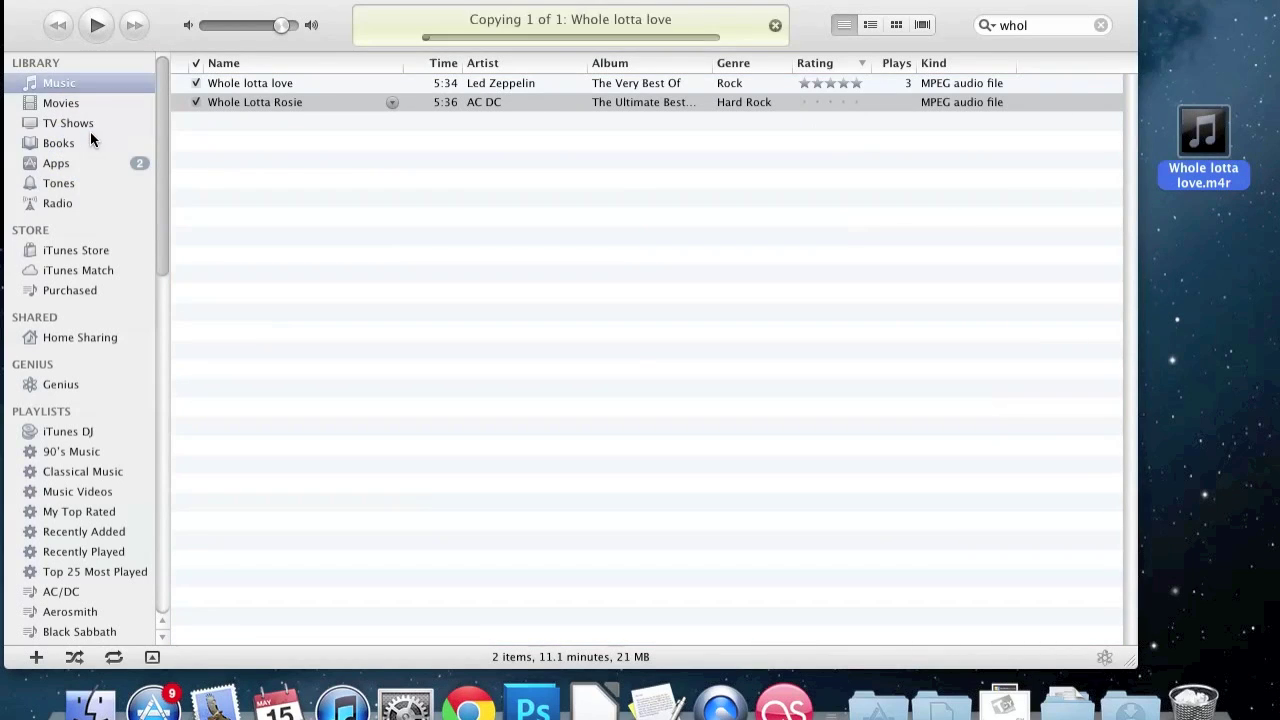
left_click(78, 188)
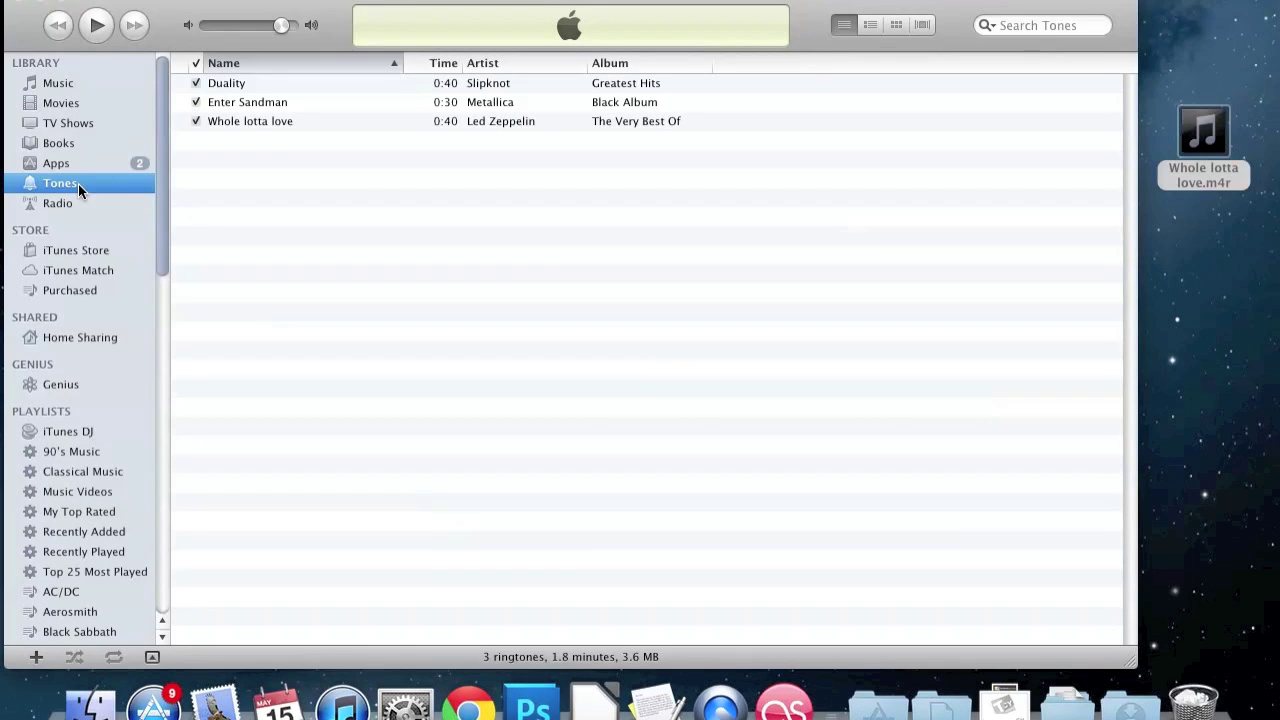
- Select the "Whole lotta love" tone in the library and open the Tones settings of the connected iPhone
left_click(238, 123)
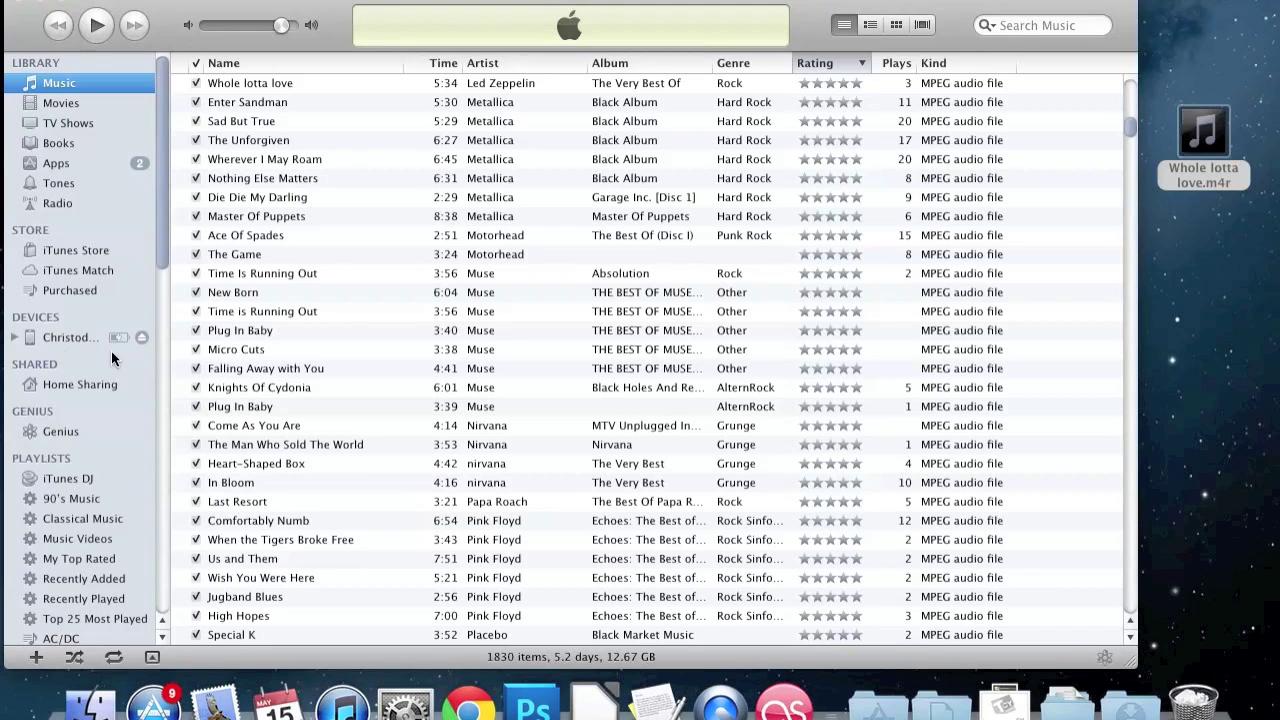
left_click(80, 339)
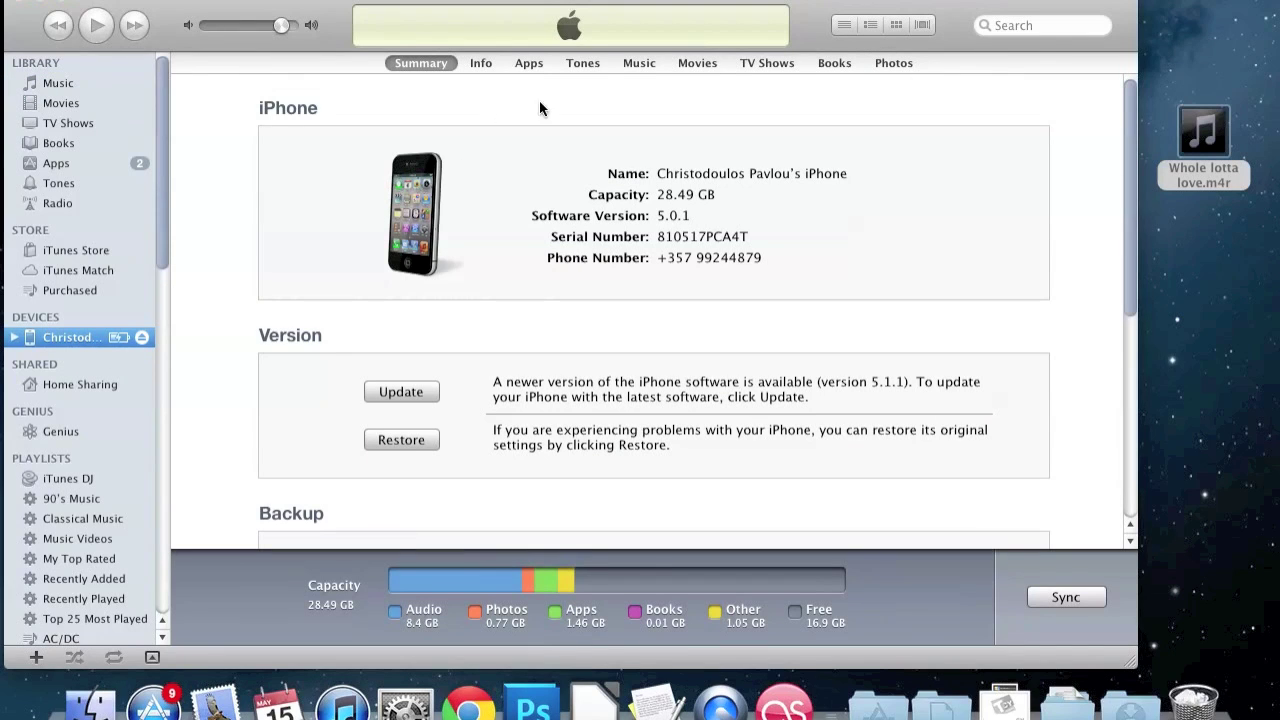
left_click(590, 64)
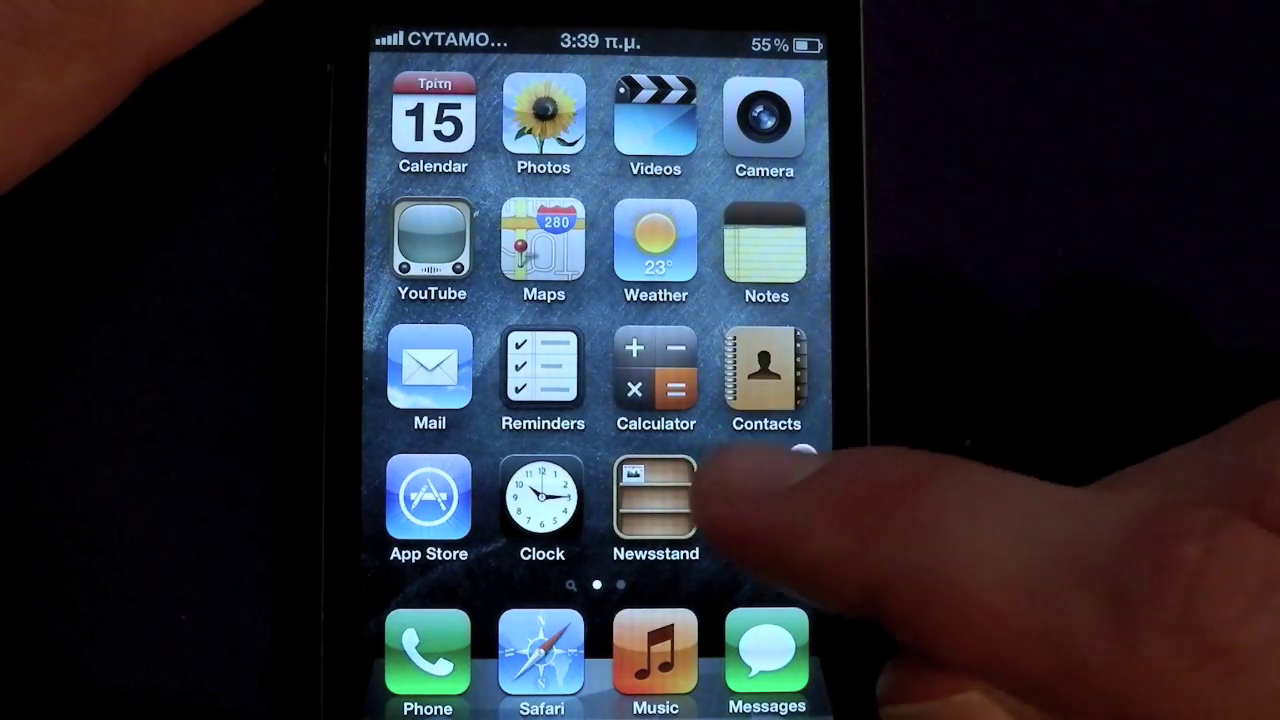
- Switch to the iPhone's Settings app and set the ringtone to "Whole lotta love" in the Sounds settings
left_click(766, 495)
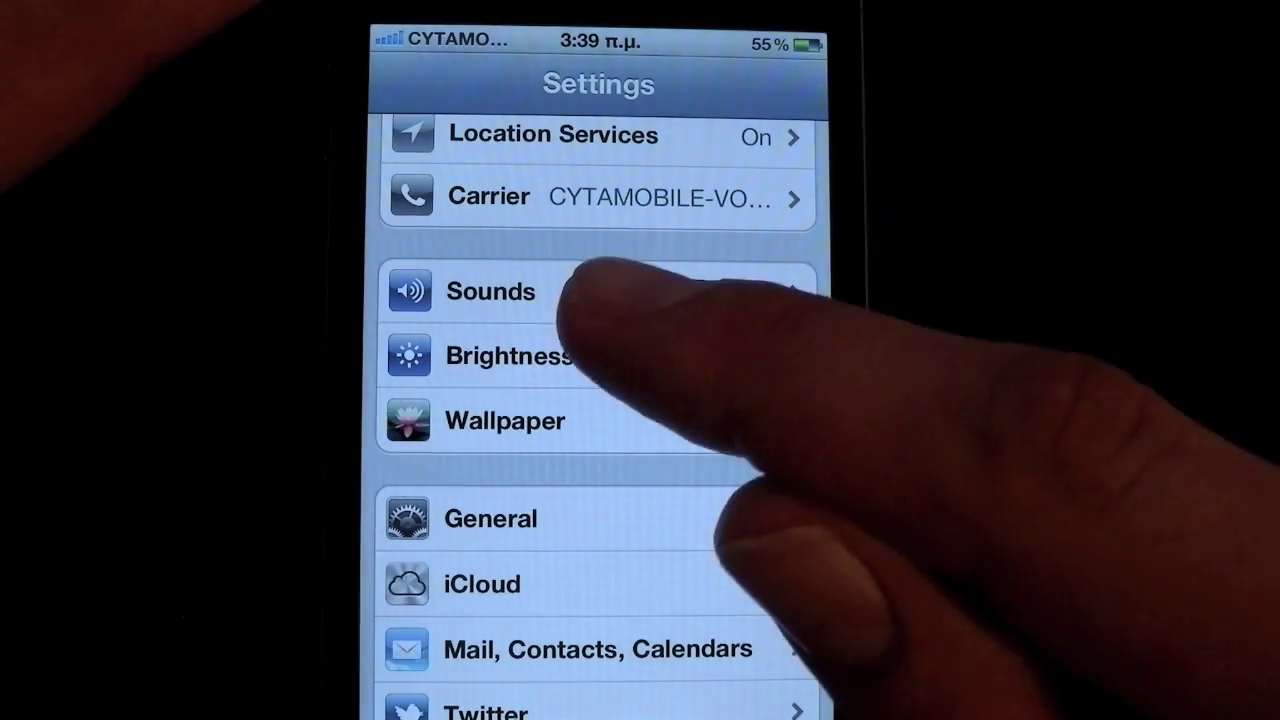
left_click(585, 291)
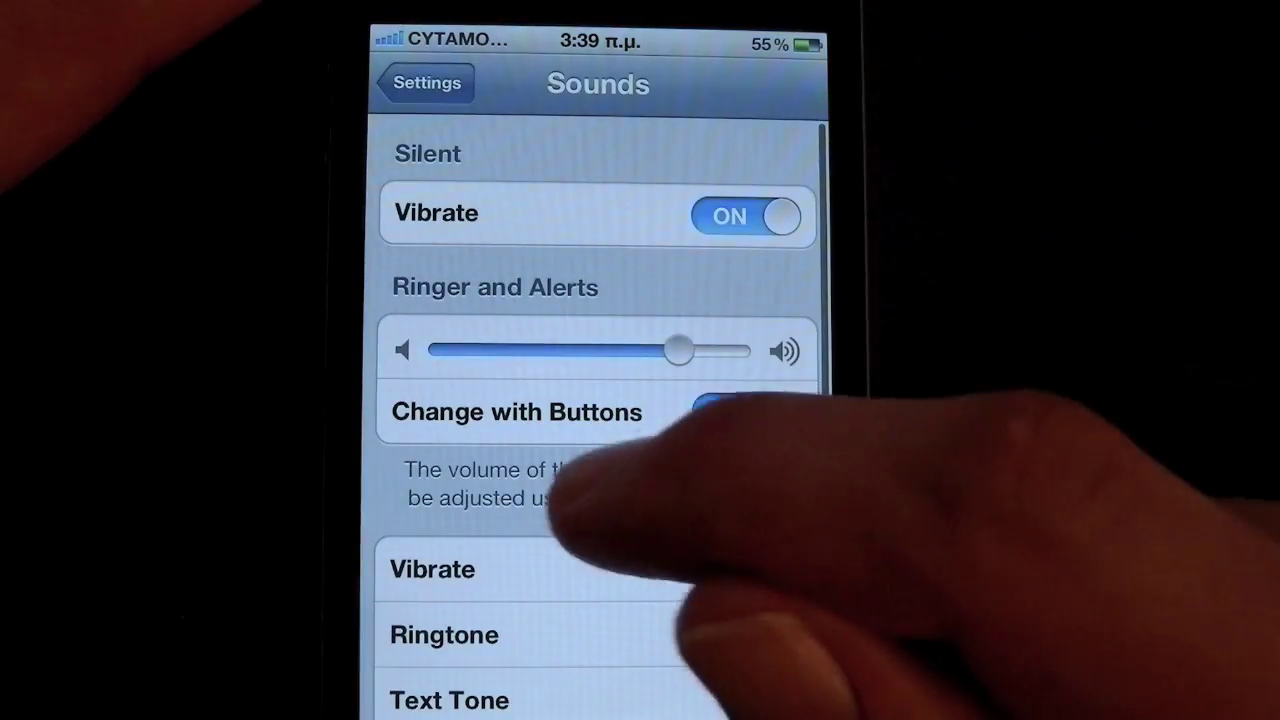
left_click_drag(543, 440, 555, 340)
left_click(700, 505)
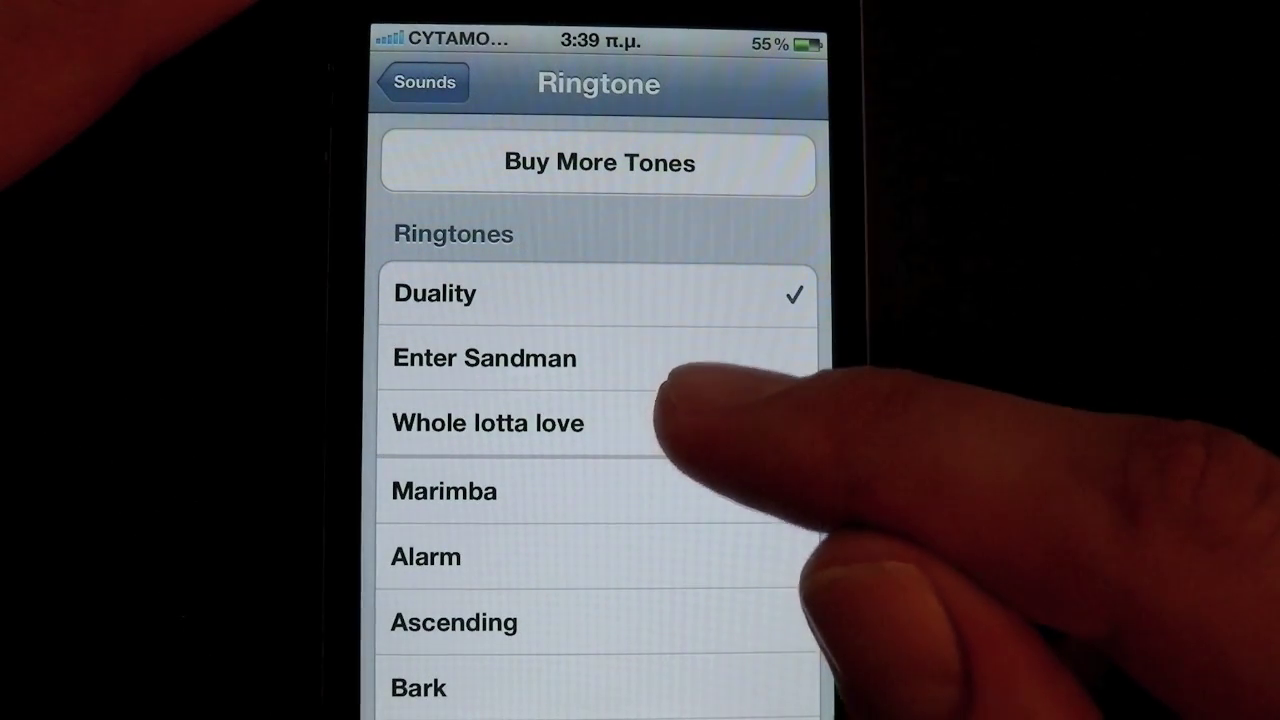
left_click(740, 423)
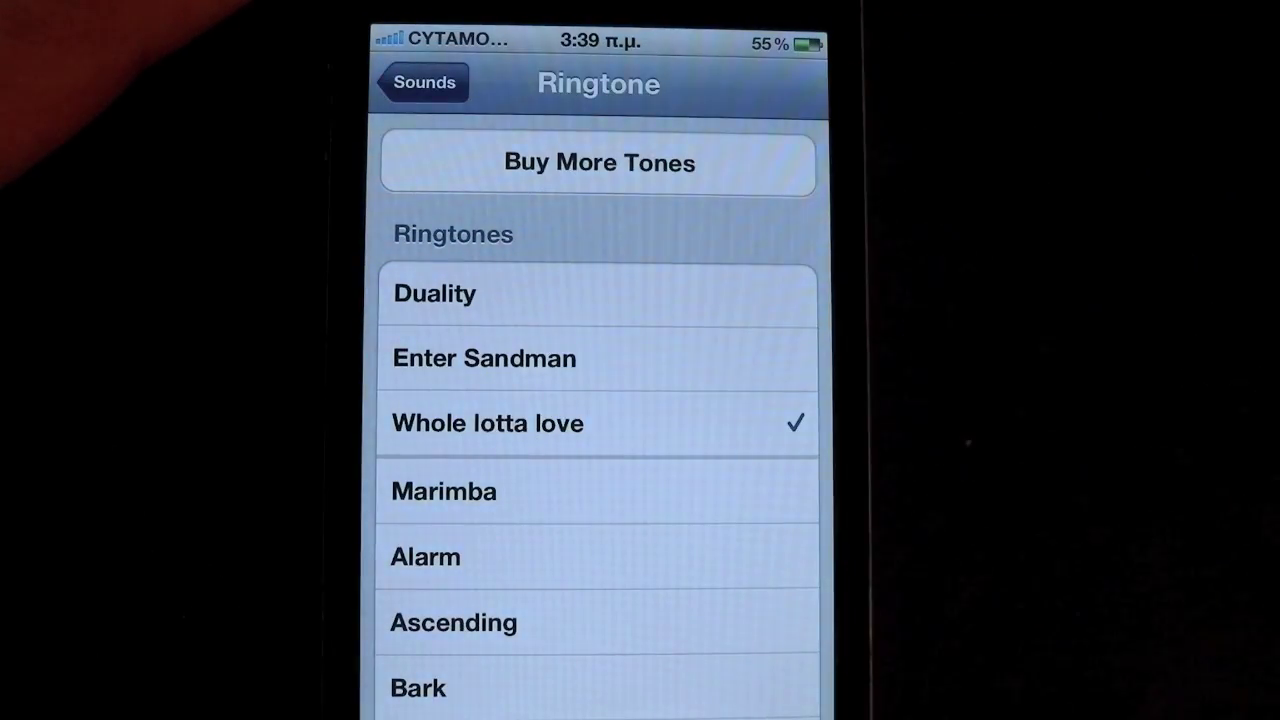
left_click(415, 82)
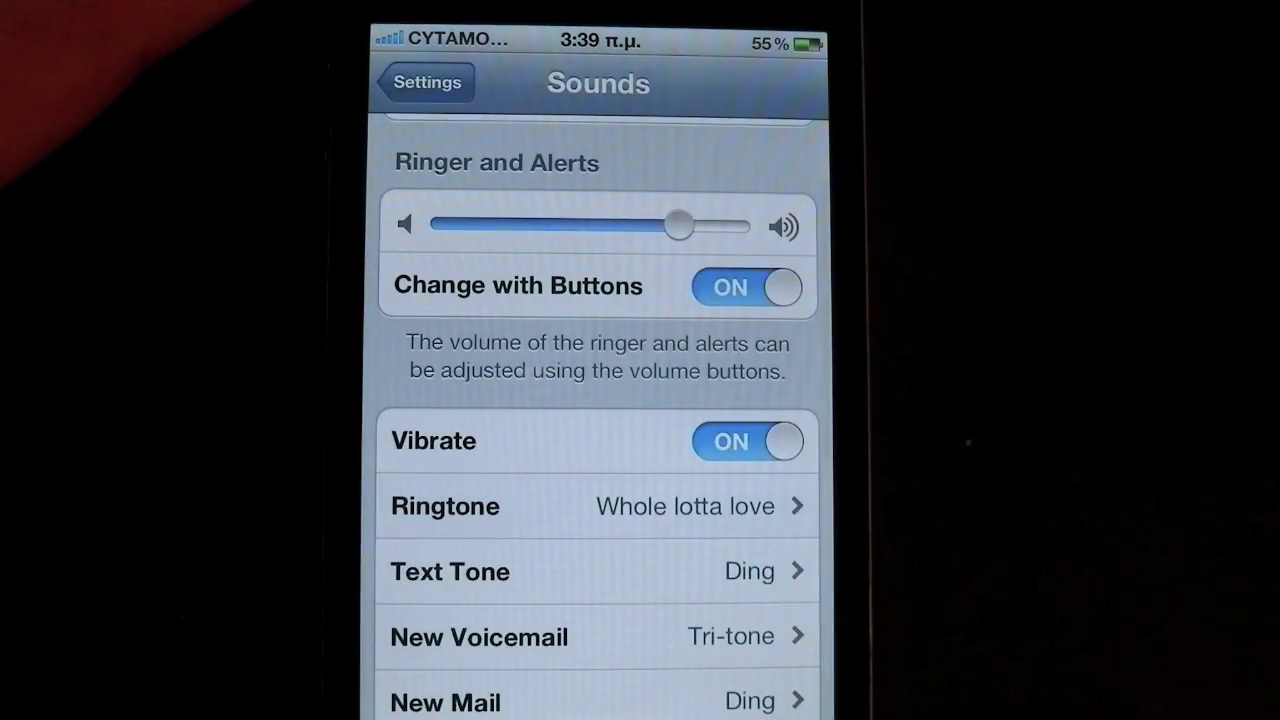